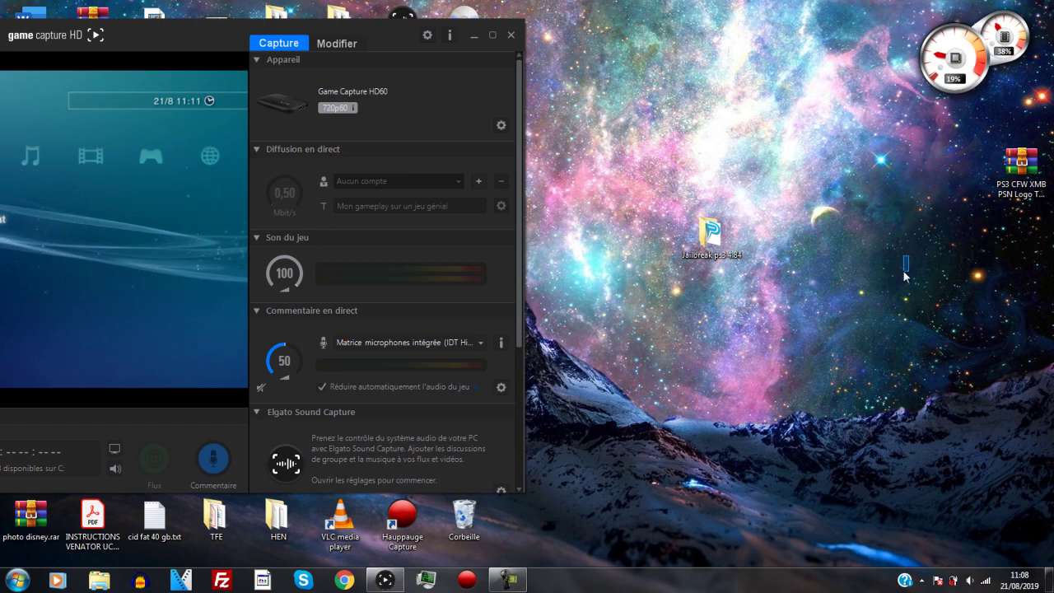
Open the Jailbreak ps3 4.84 folder on the desktop and launch Compatibilité console PS3.exe.
double_click(709, 237)
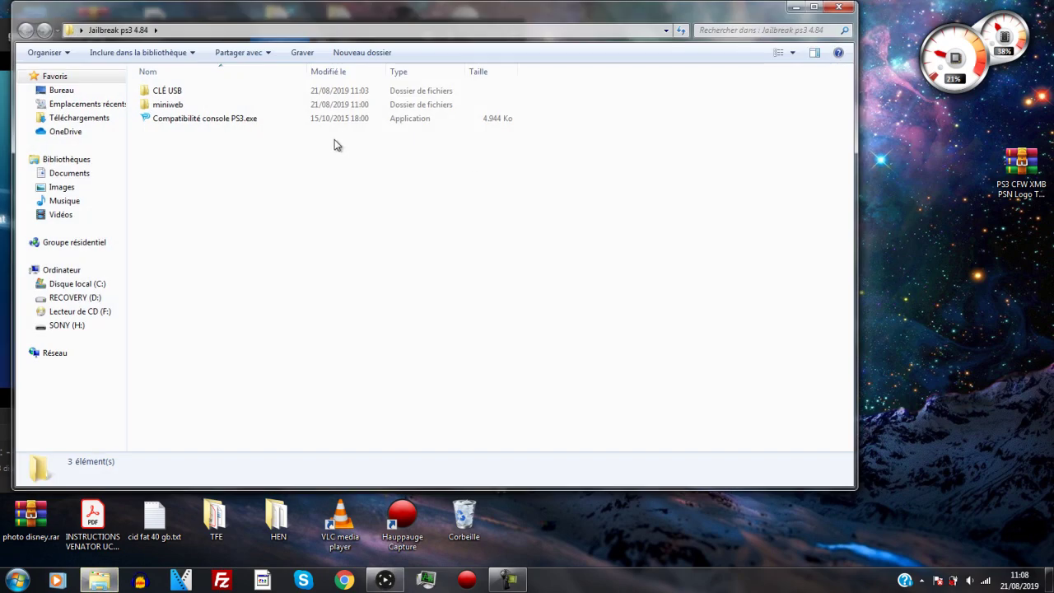
drag(334, 9, 429, 93)
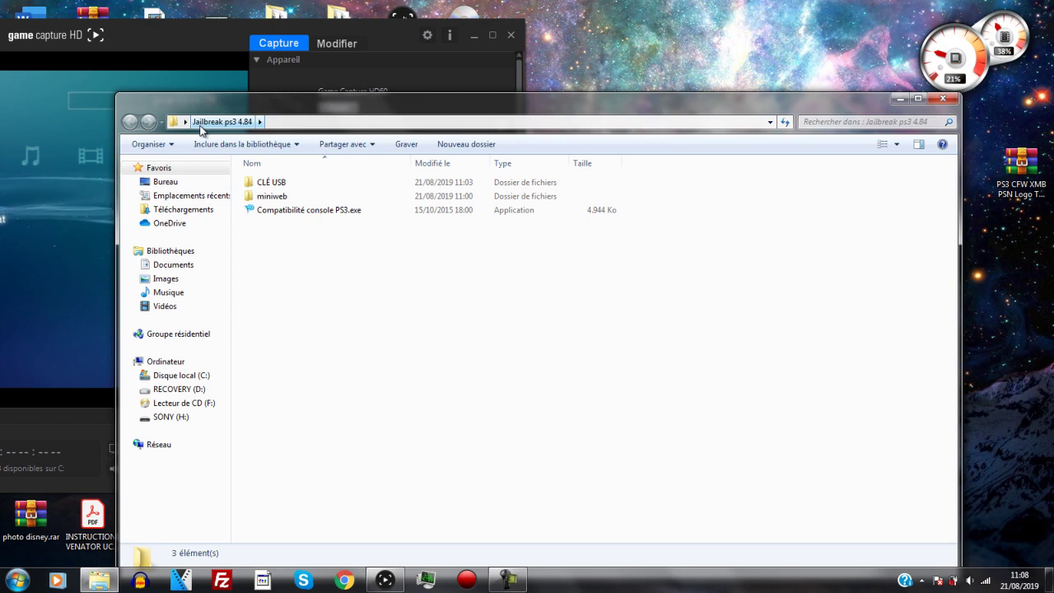
click(290, 217)
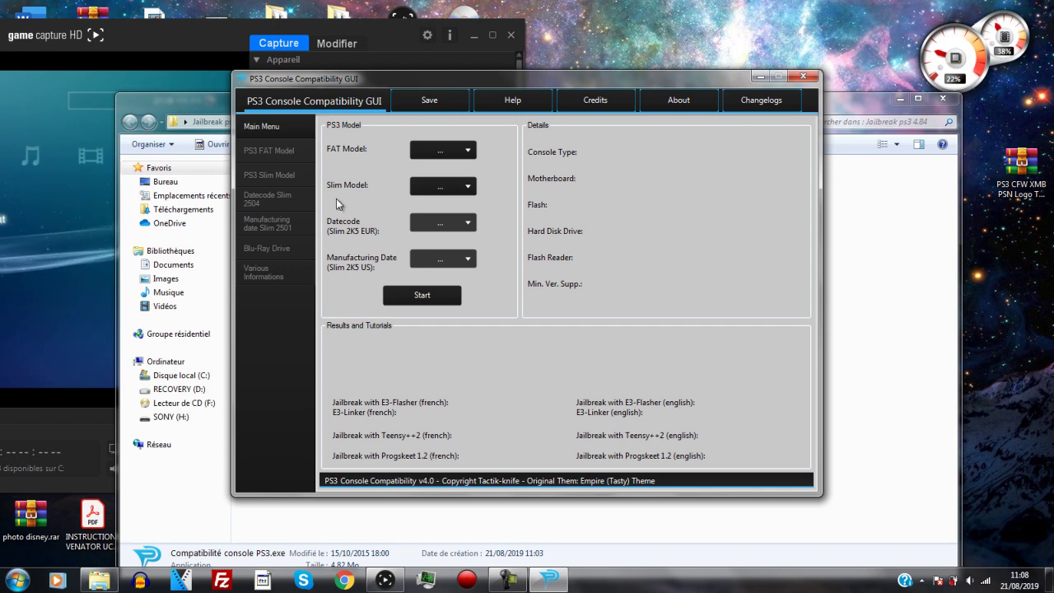
Review the guides for locating the FAT model, Slim model, datecode and manufacturing date, plus the region codes, and return to the main menu.
click(276, 152)
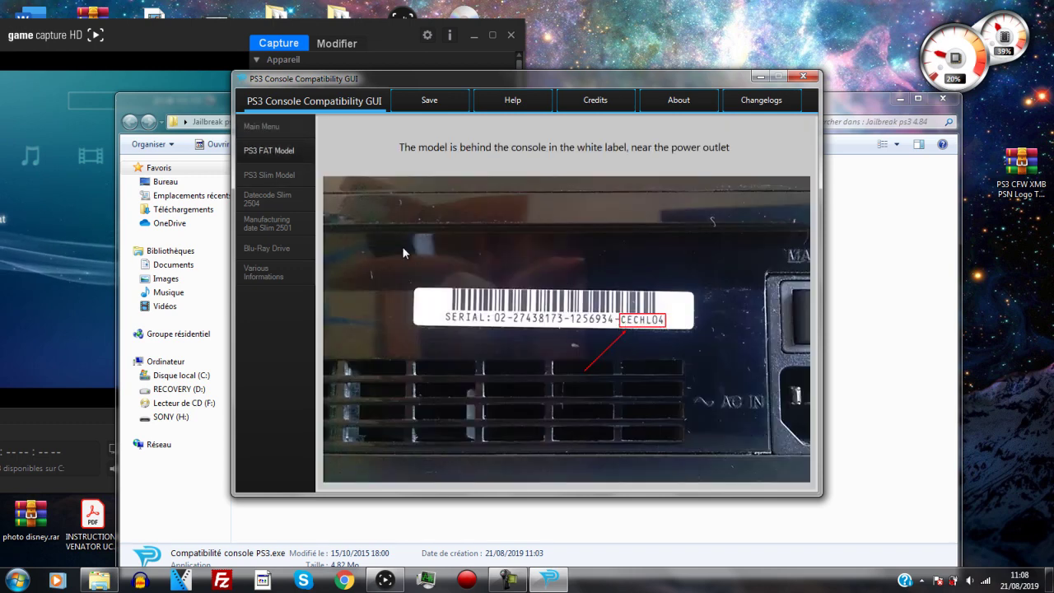
click(284, 177)
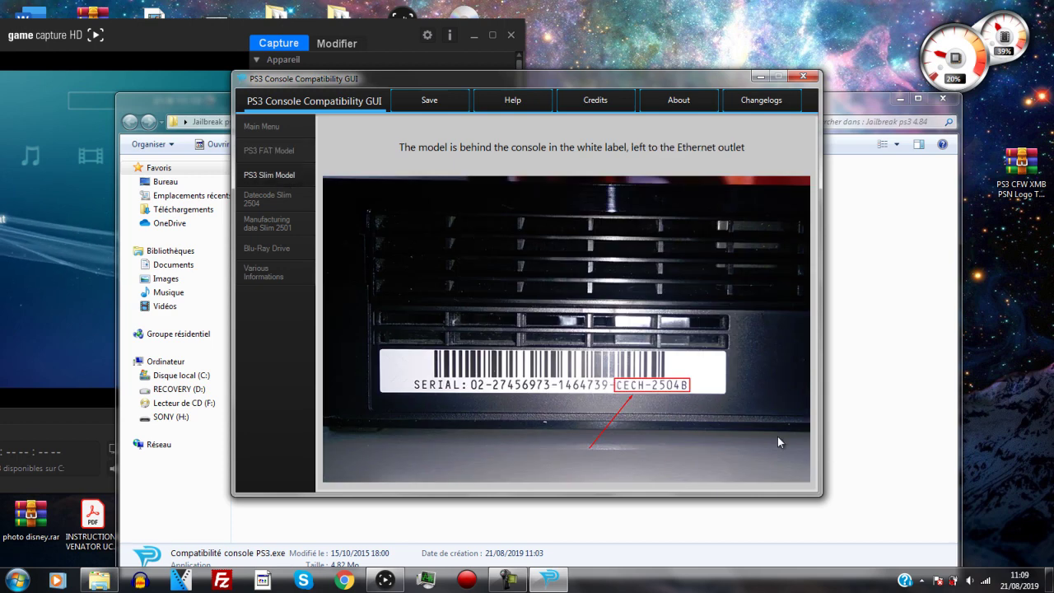
click(282, 203)
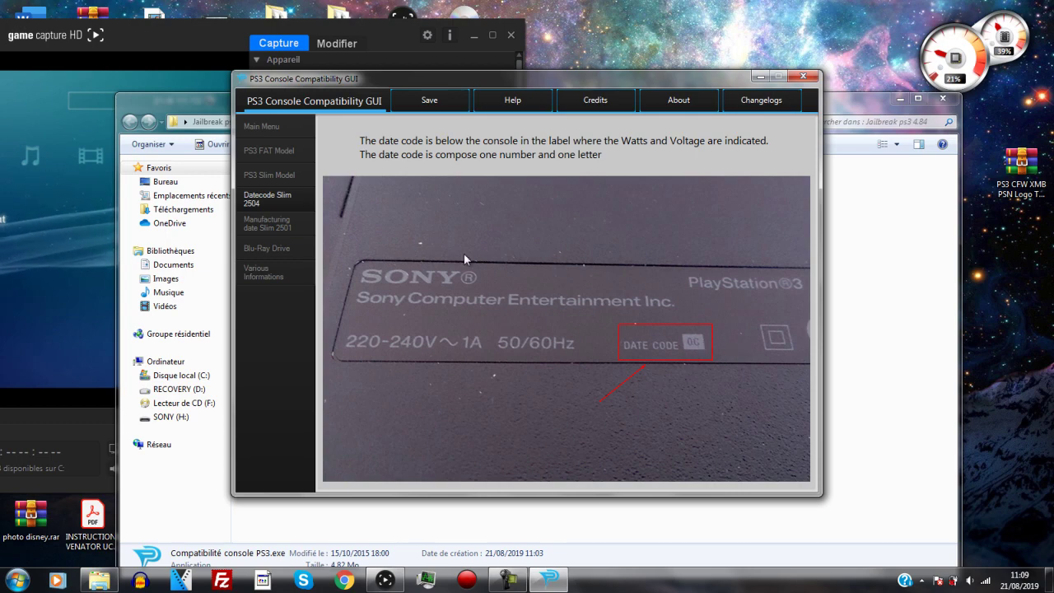
click(272, 227)
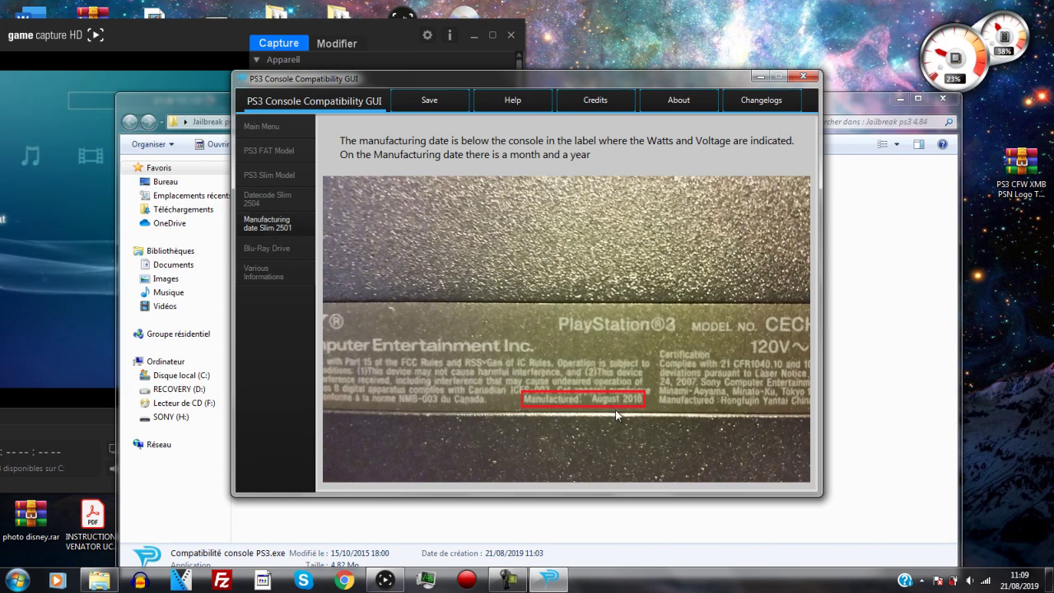
click(255, 273)
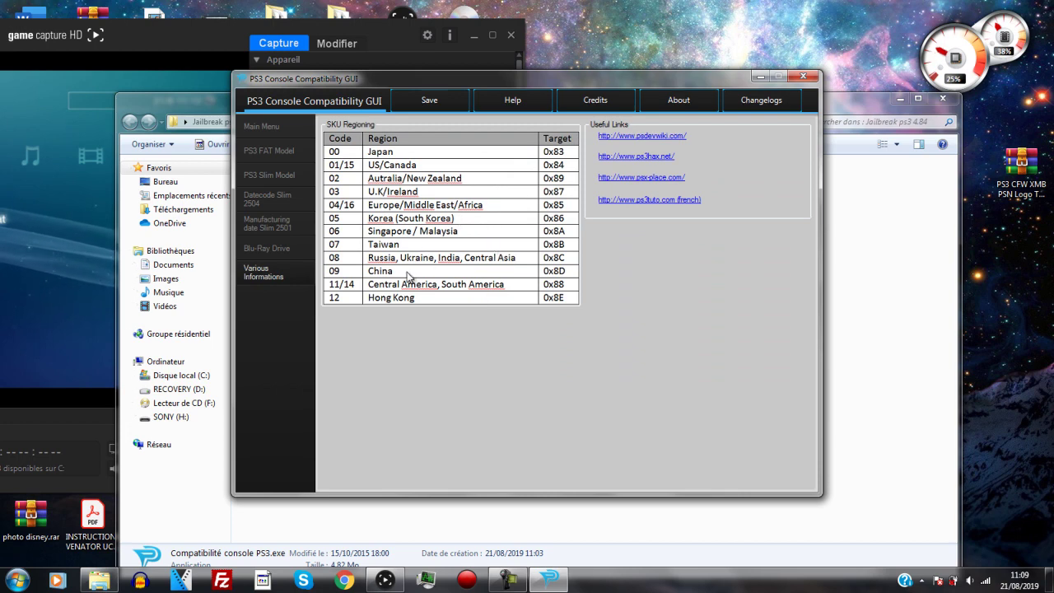
click(273, 128)
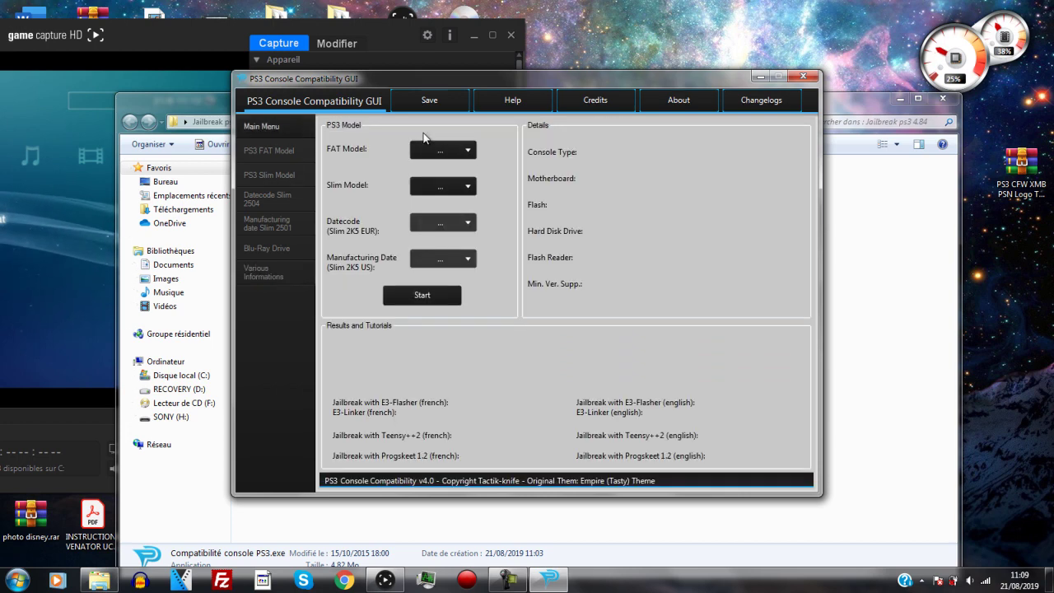
Check the jailbreak compatibility of the FAT model CECHG.
click(465, 153)
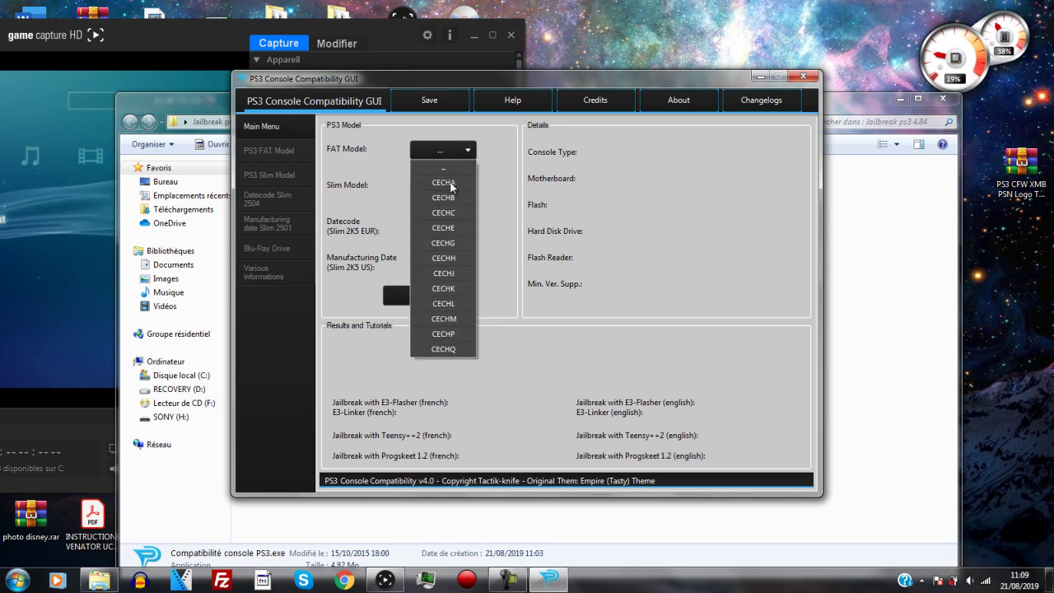
click(460, 244)
click(436, 298)
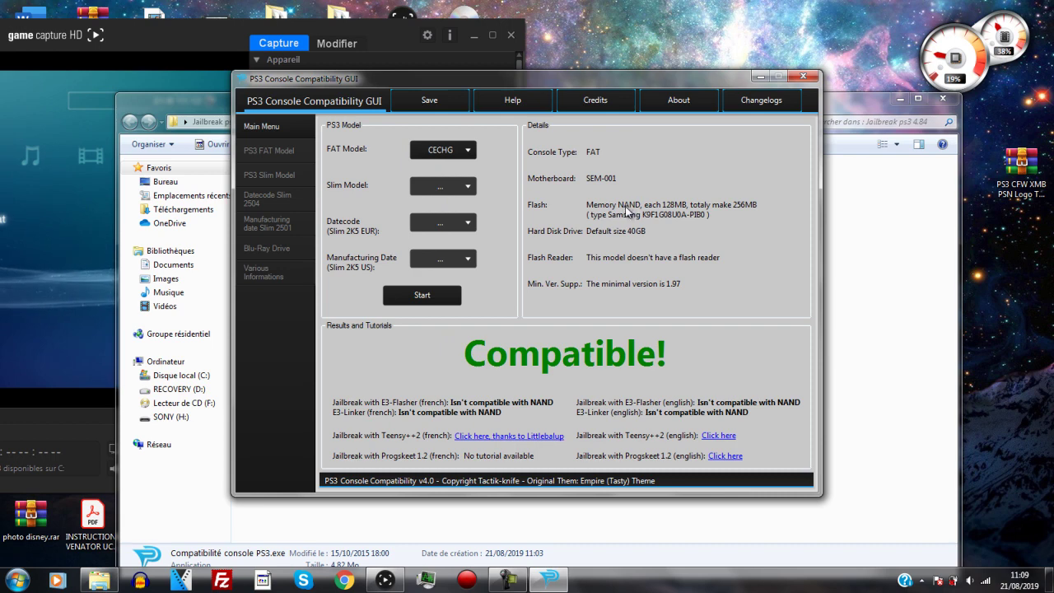
Check the jailbreak compatibility of the FAT model CECHJ.
click(474, 150)
click(454, 263)
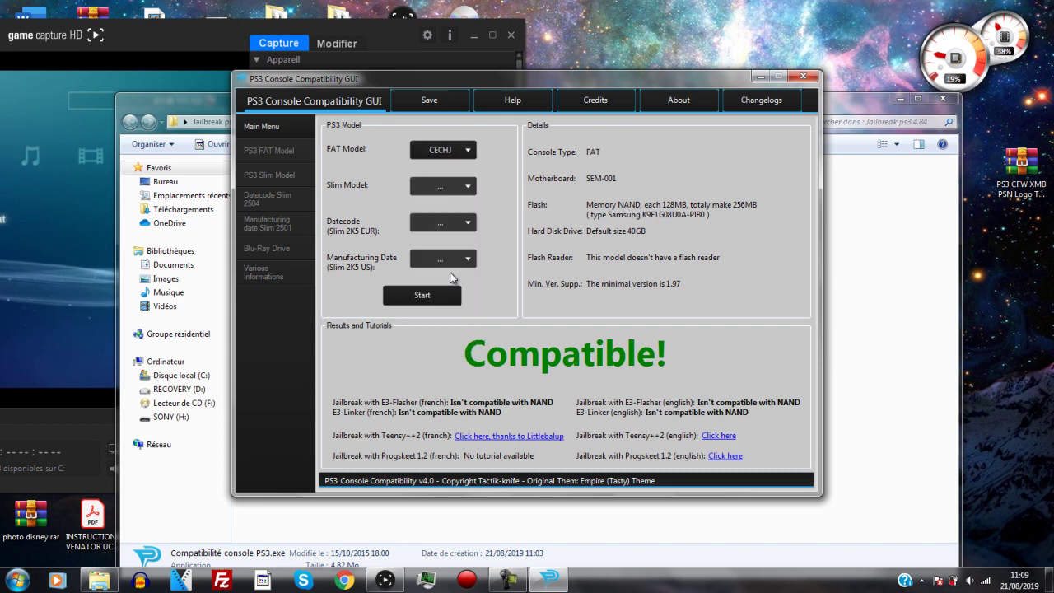
click(452, 295)
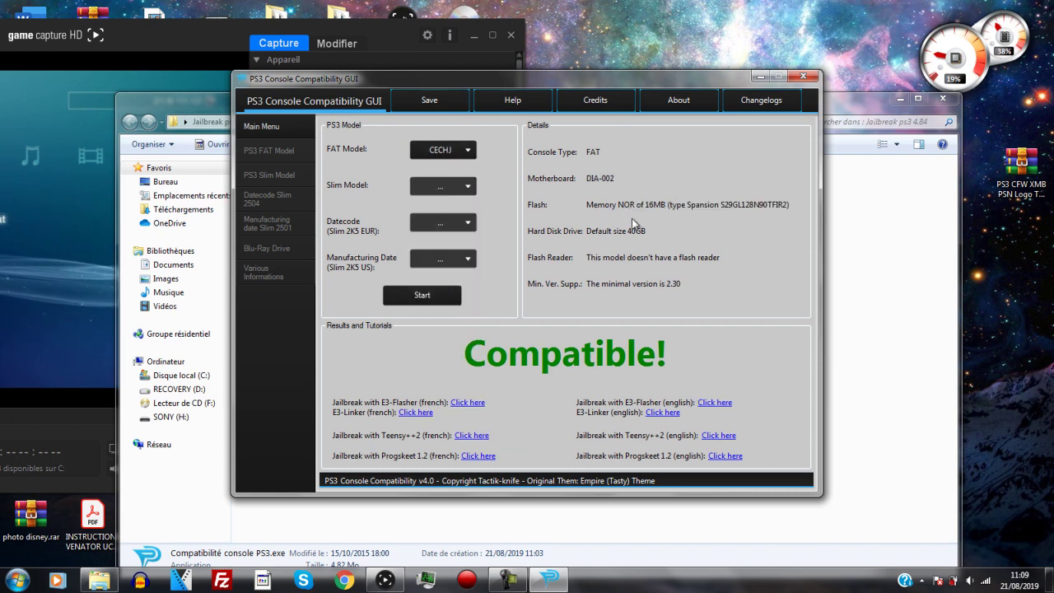
Clear the FAT model and check the compatibility of the Slim model CECH2504A with datecode 0C.
click(457, 153)
click(449, 169)
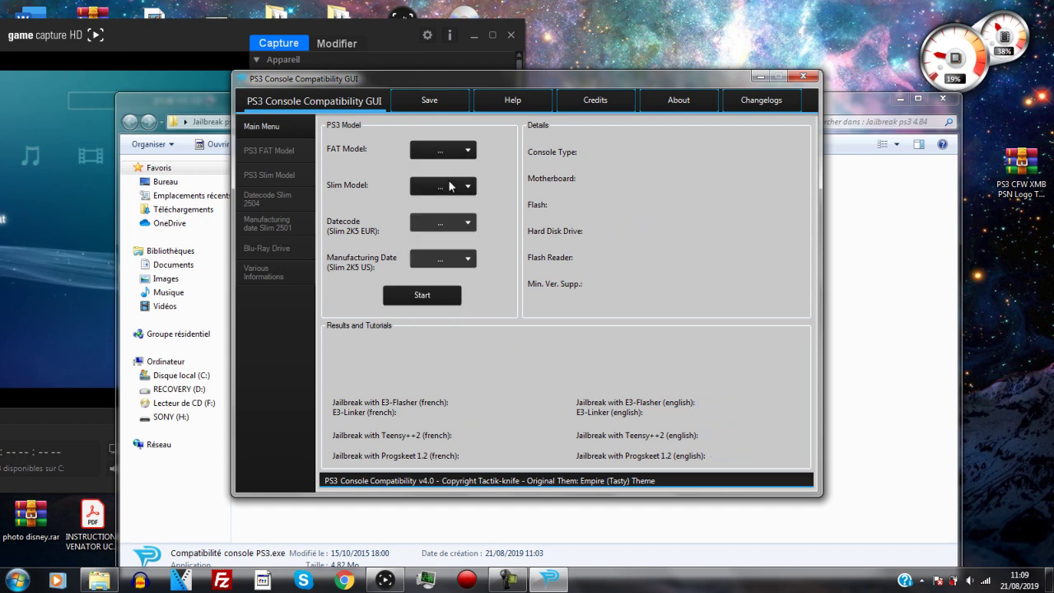
click(449, 186)
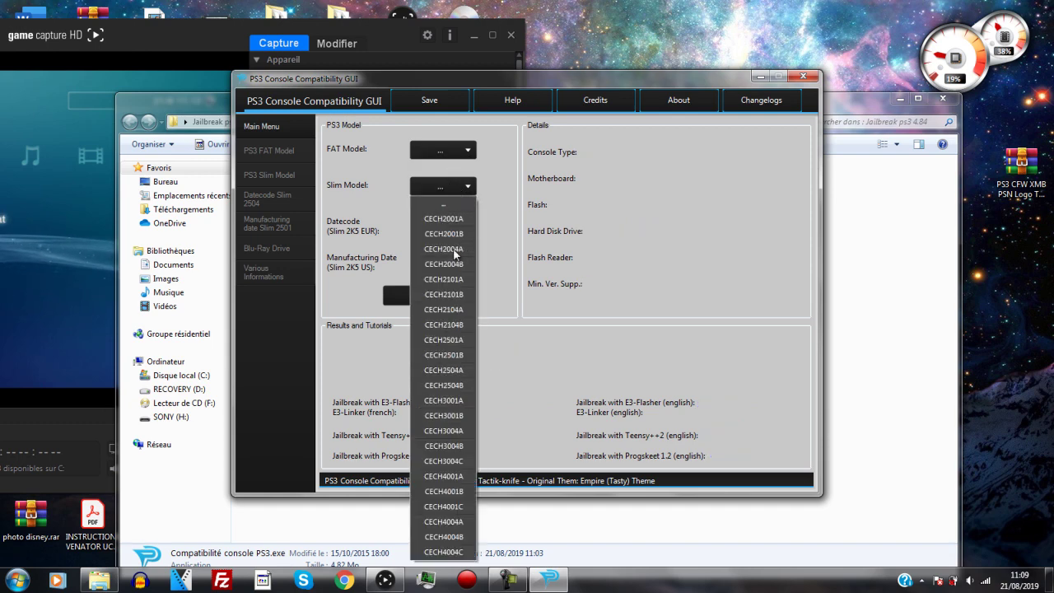
click(454, 370)
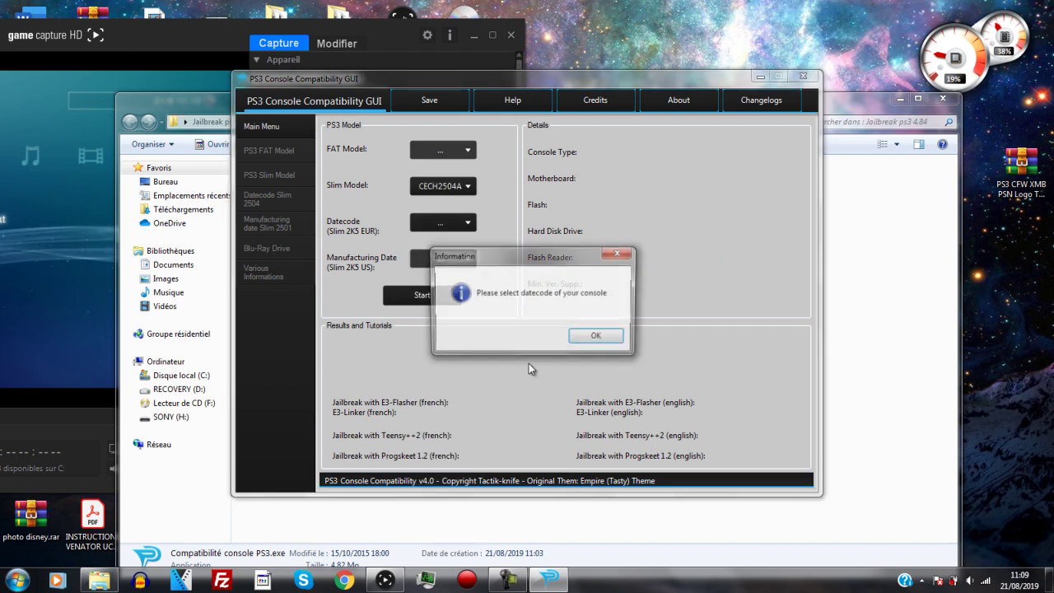
click(584, 337)
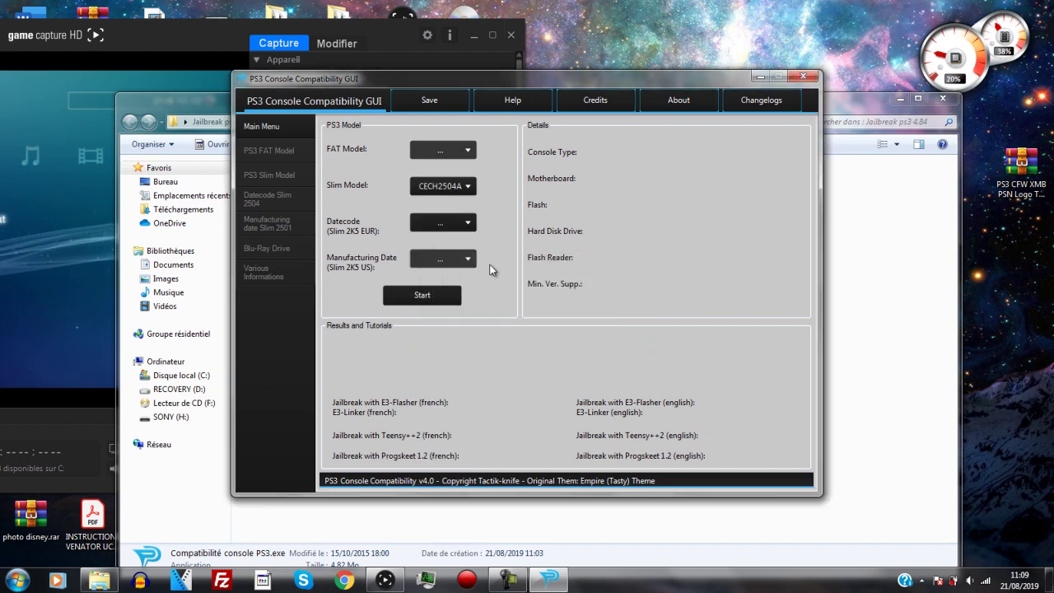
click(453, 223)
click(458, 252)
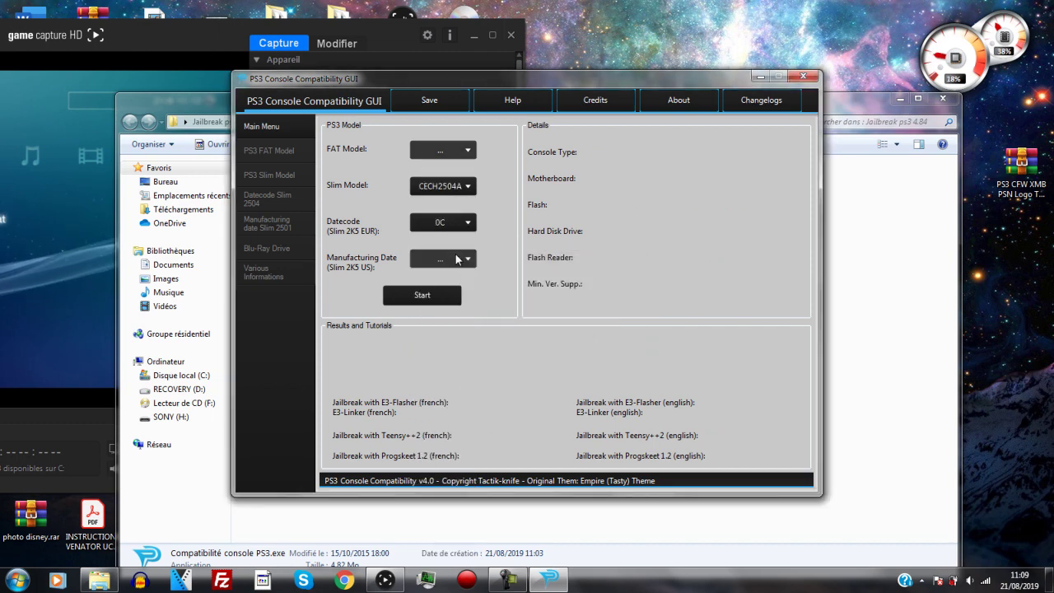
click(441, 296)
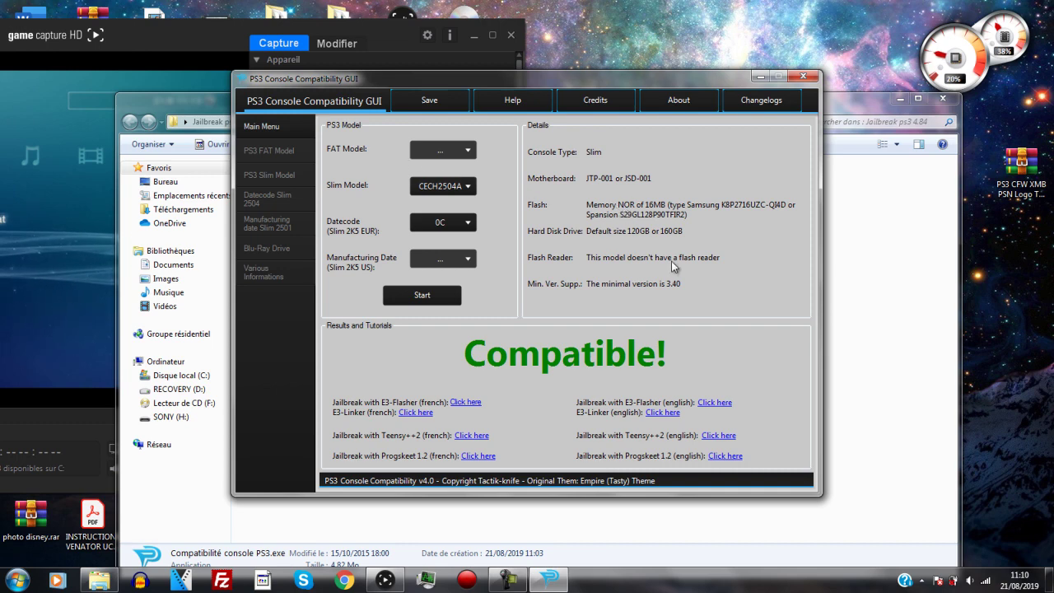
Check the compatibility of the same Slim model with datecode 1B.
click(459, 227)
click(447, 301)
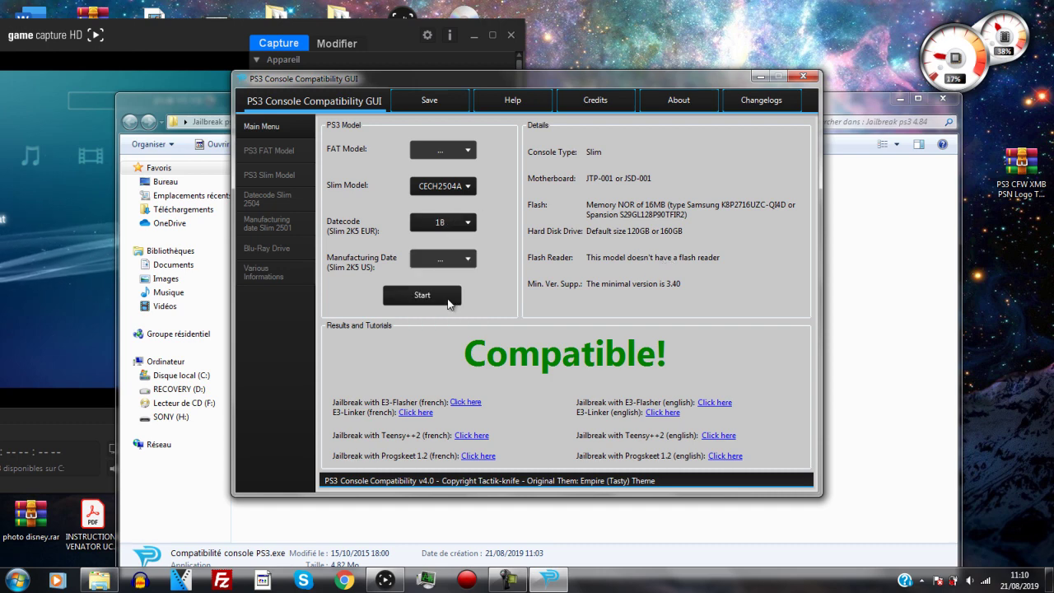
click(437, 294)
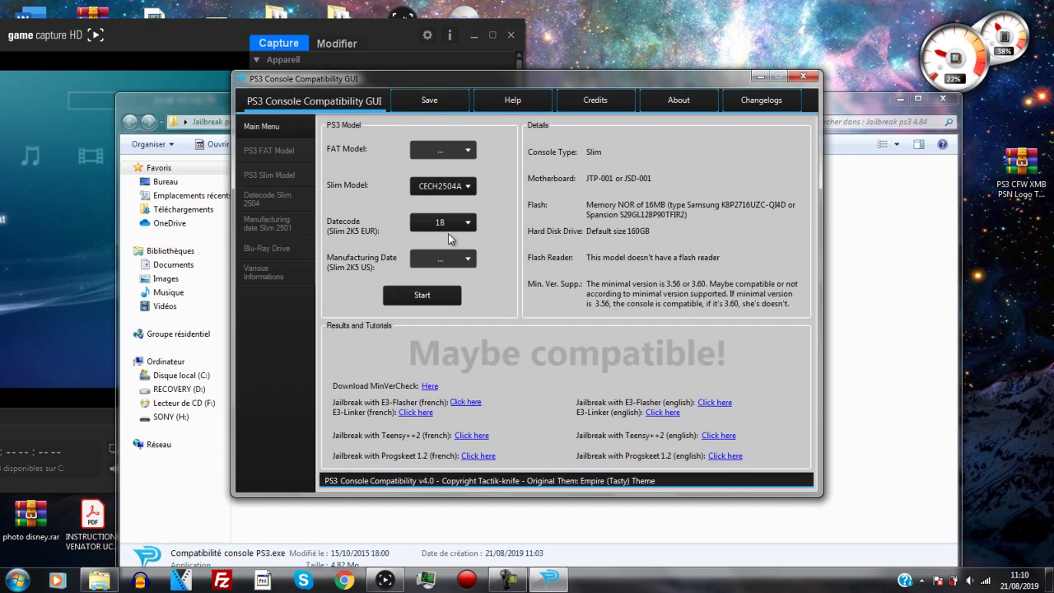
Check the compatibility of the Slim model CECH3001A and close the compatibility tool.
click(448, 225)
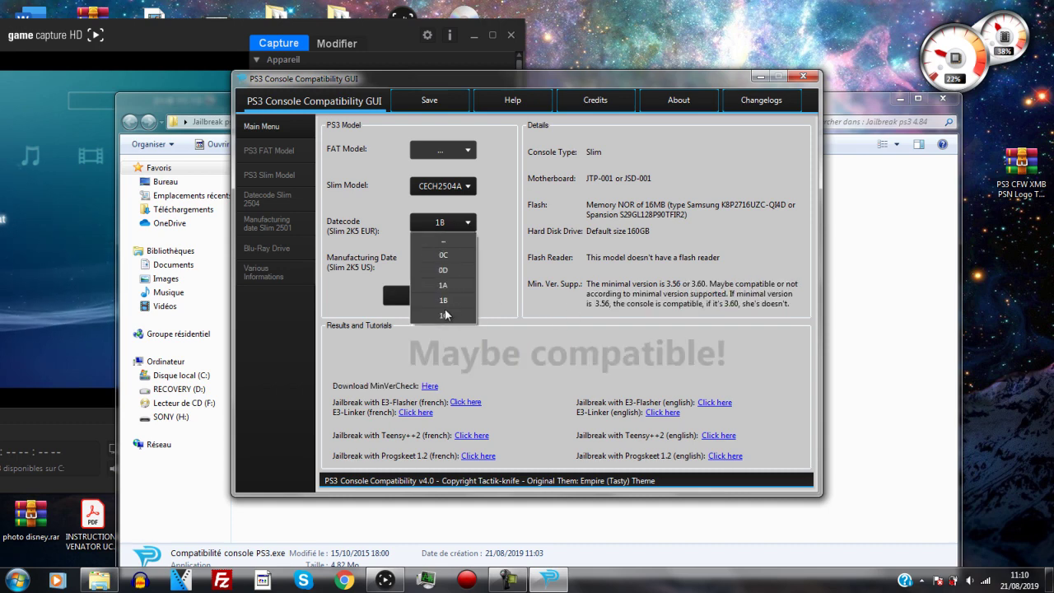
click(450, 299)
click(454, 225)
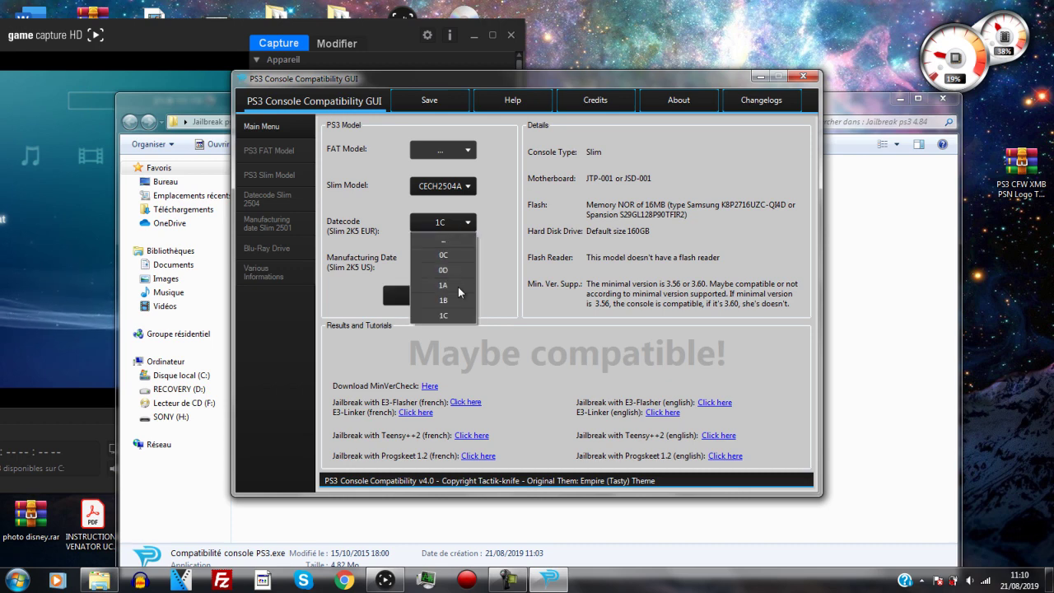
click(455, 186)
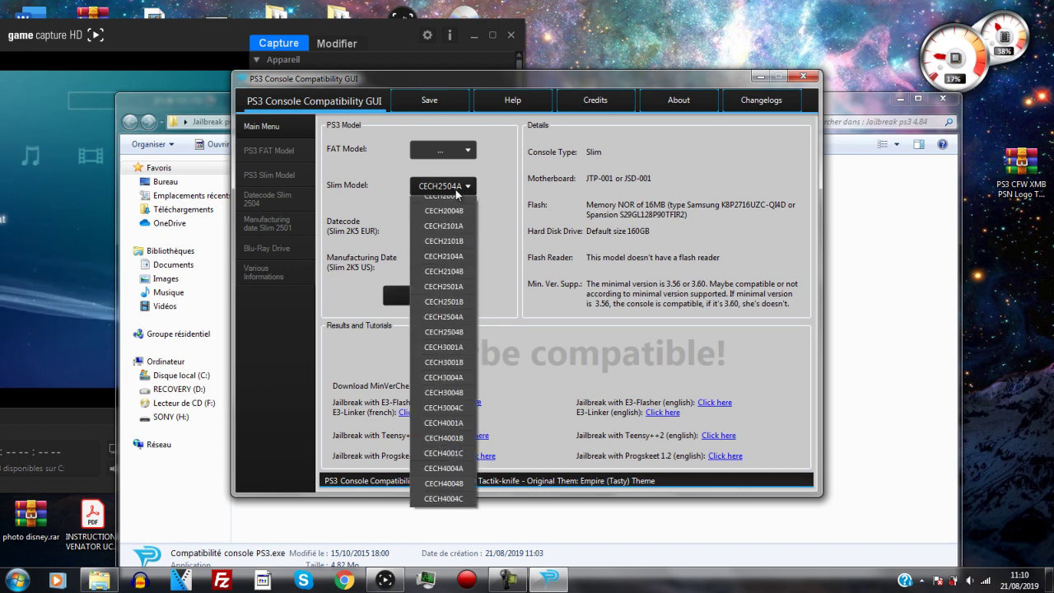
click(452, 400)
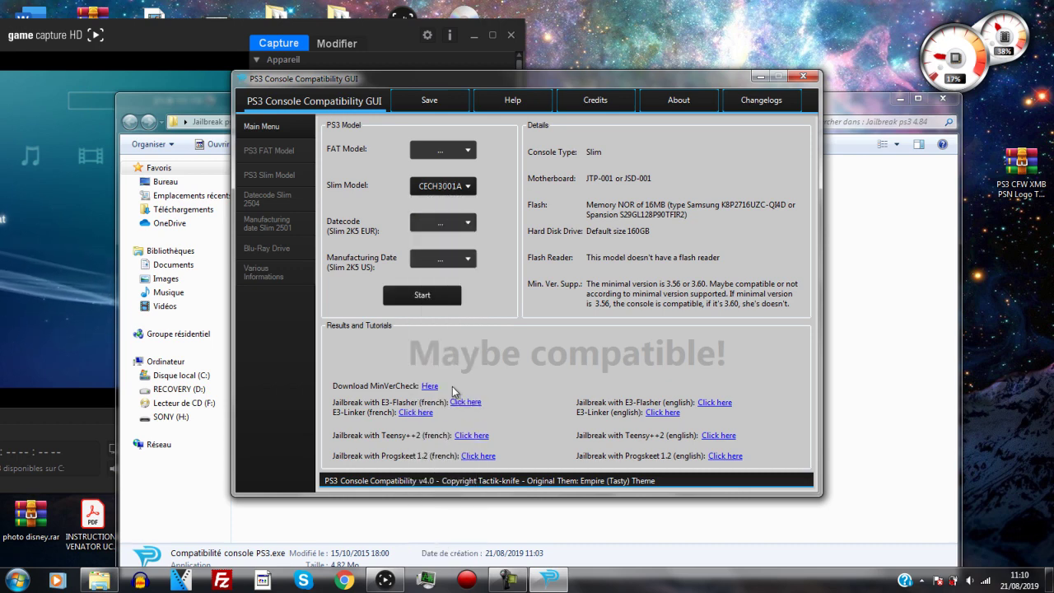
click(434, 301)
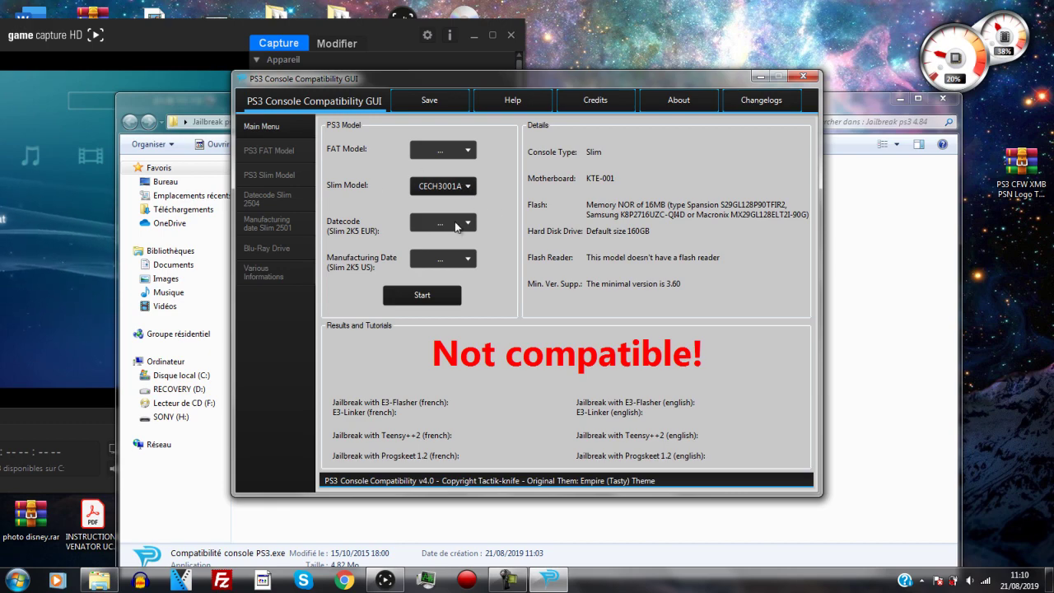
click(803, 76)
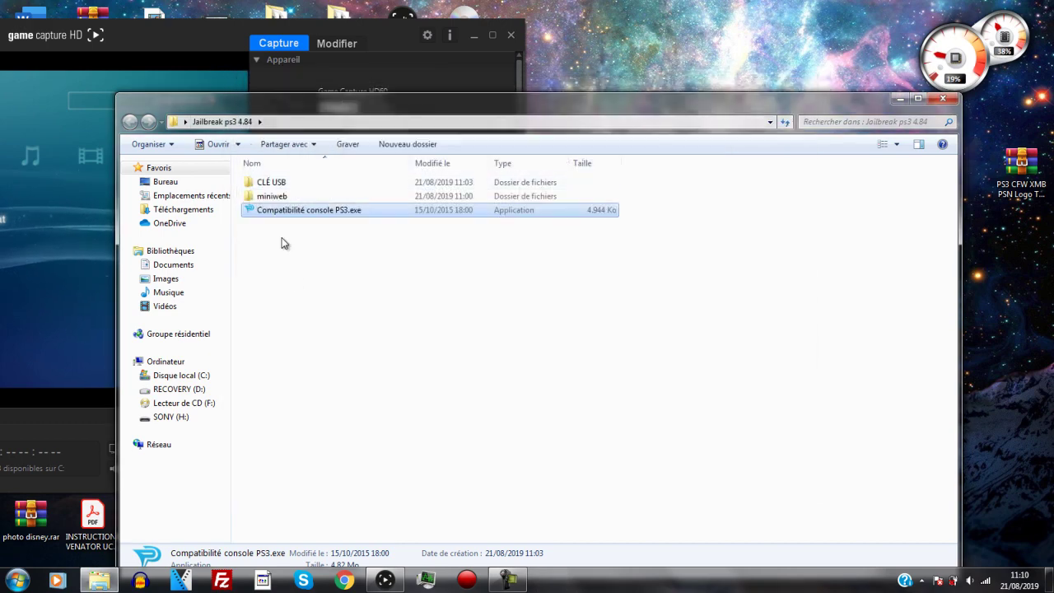
Format the SONY (H:) USB drive as FAT32 with the quick format option and close the format dialog.
click(164, 363)
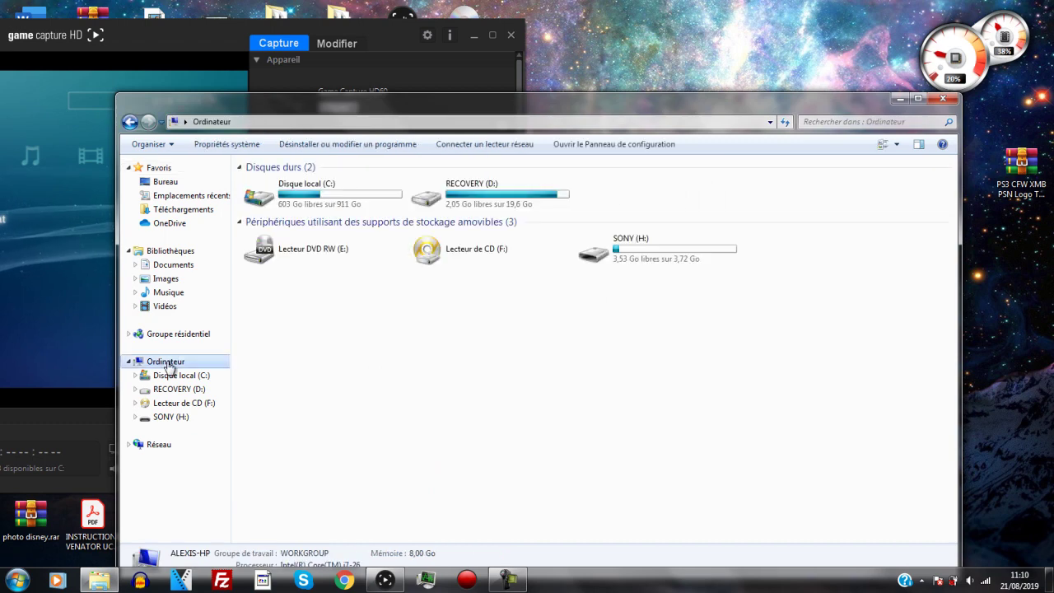
click(656, 263)
right_click(653, 261)
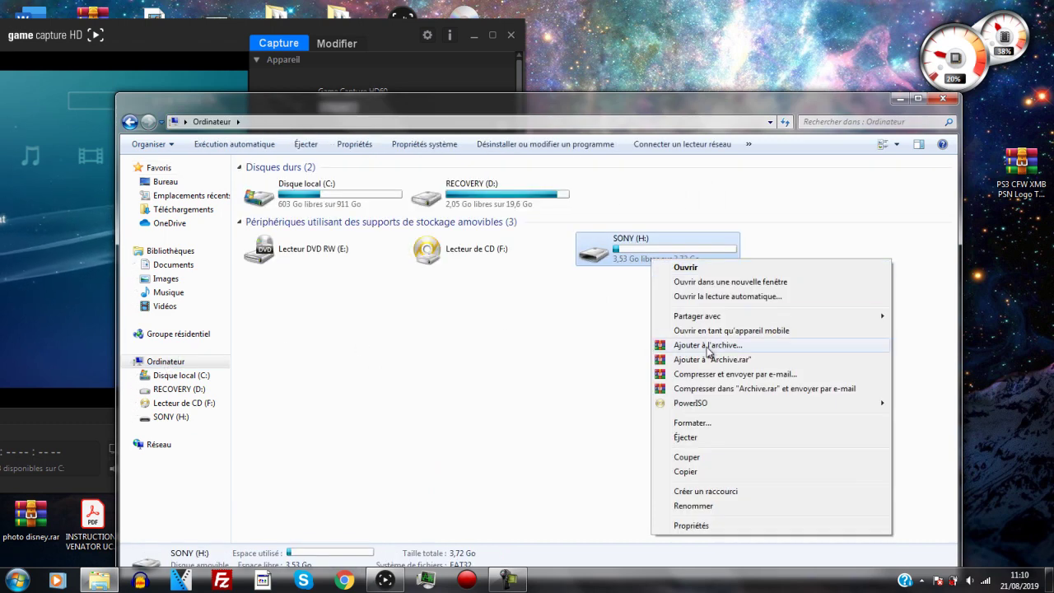
click(693, 422)
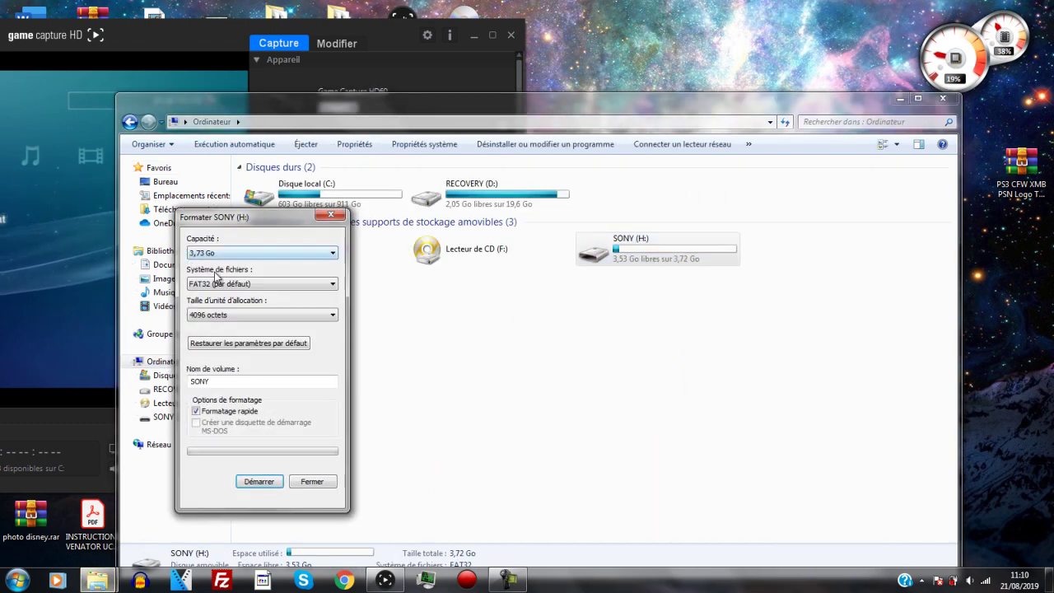
click(219, 284)
click(221, 311)
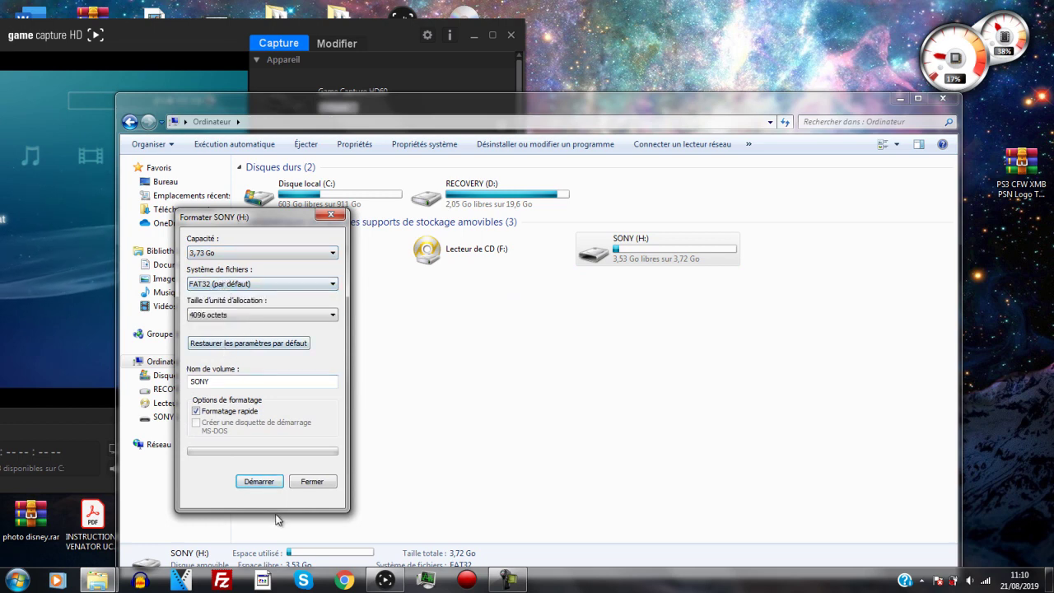
click(260, 484)
click(595, 292)
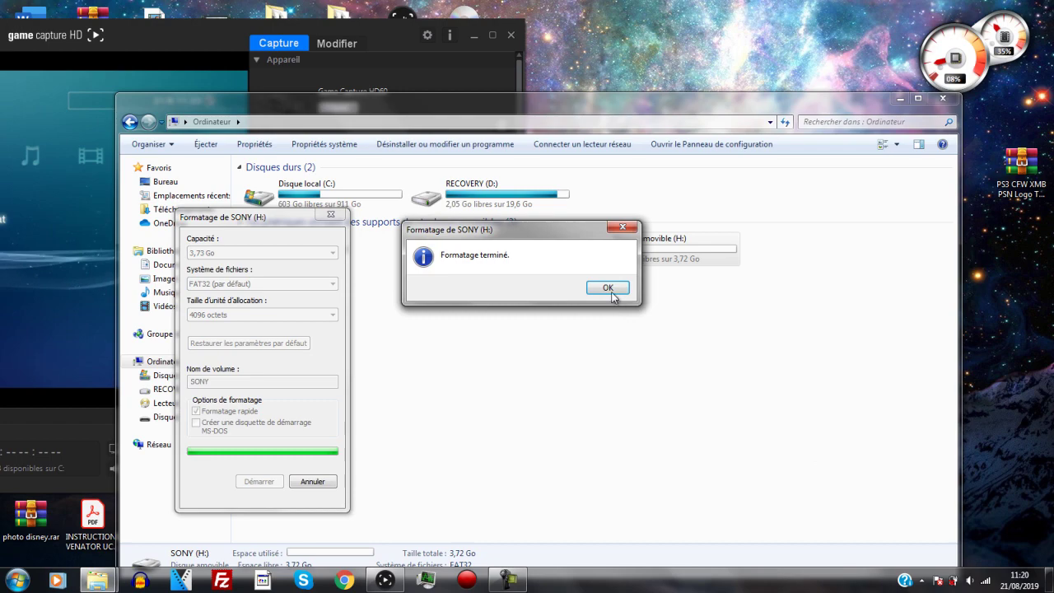
click(611, 292)
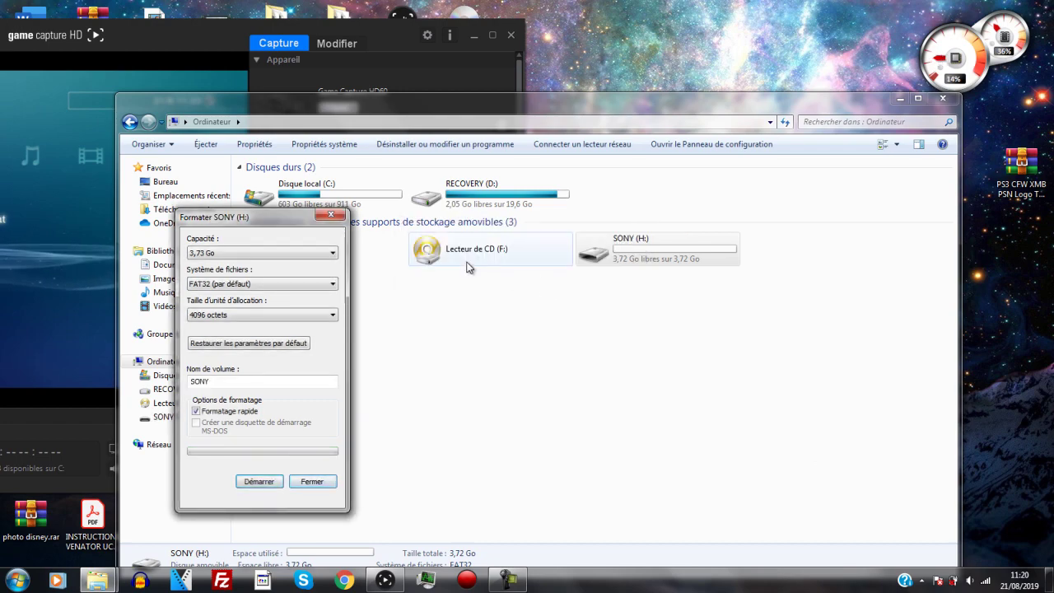
click(329, 217)
Open the SONY (H:) drive and, in a second window beside it, the CLÉ USB folder inside Jailbreak ps3 4.84.
drag(893, 103, 552, 83)
double_click(341, 228)
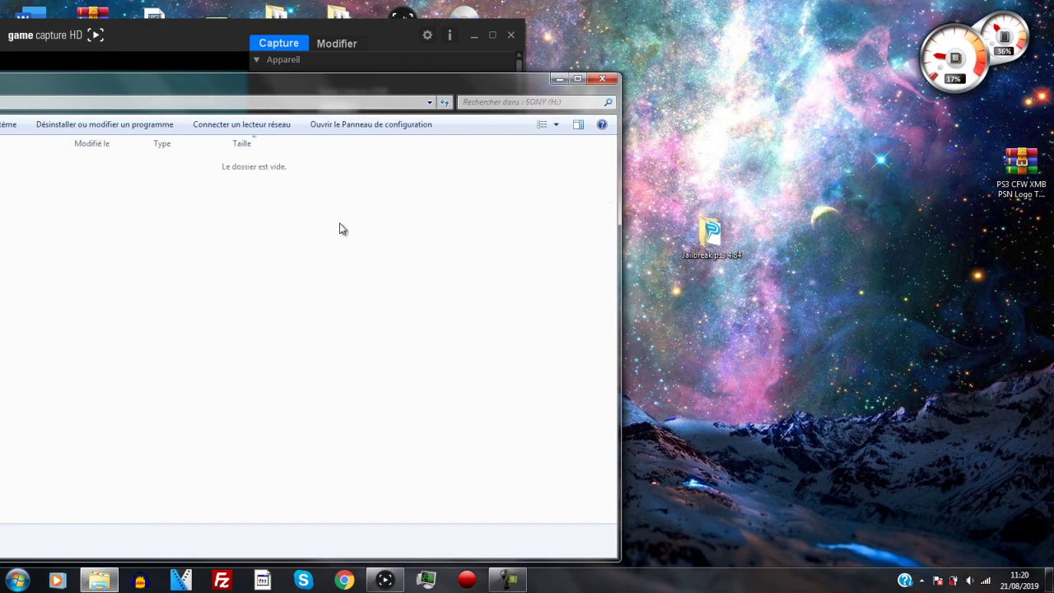
double_click(709, 231)
drag(412, 7, 891, 61)
double_click(627, 145)
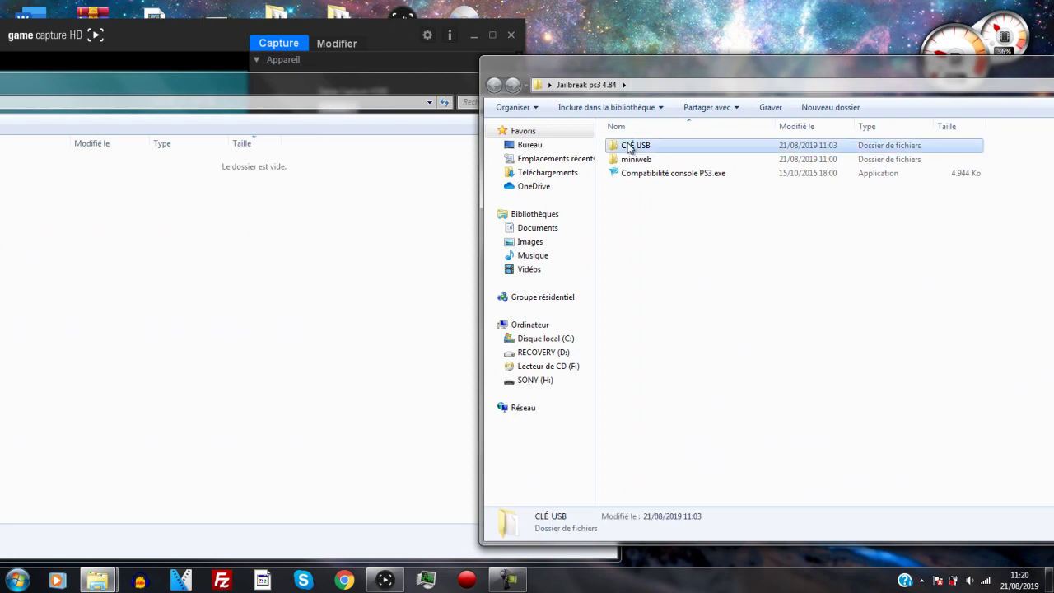
Copy flash_484.hex from the CLÉ USB folder to the root of the SONY (H:) drive.
click(650, 187)
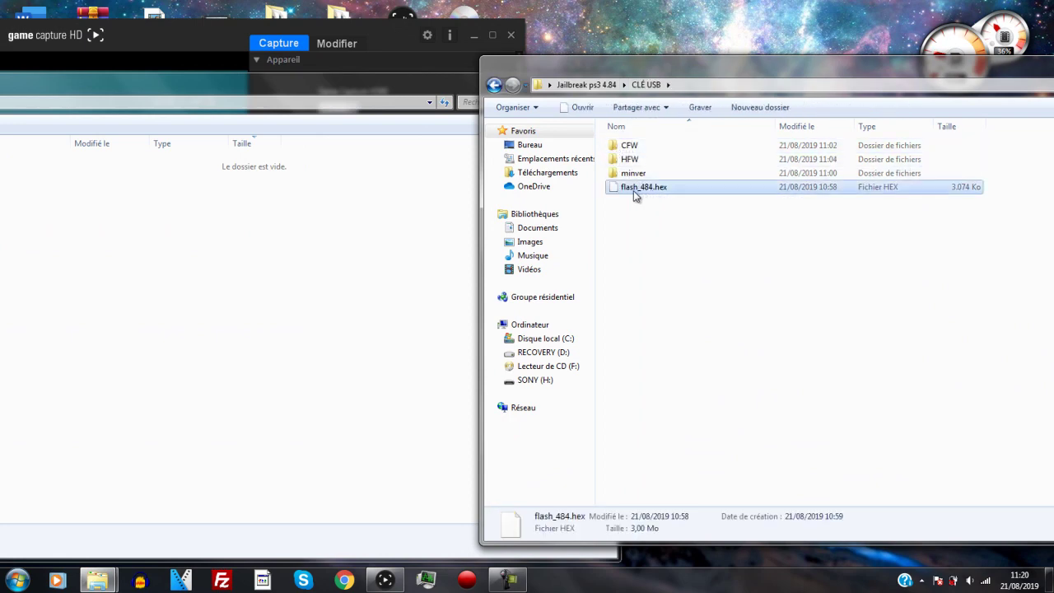
drag(633, 190, 325, 281)
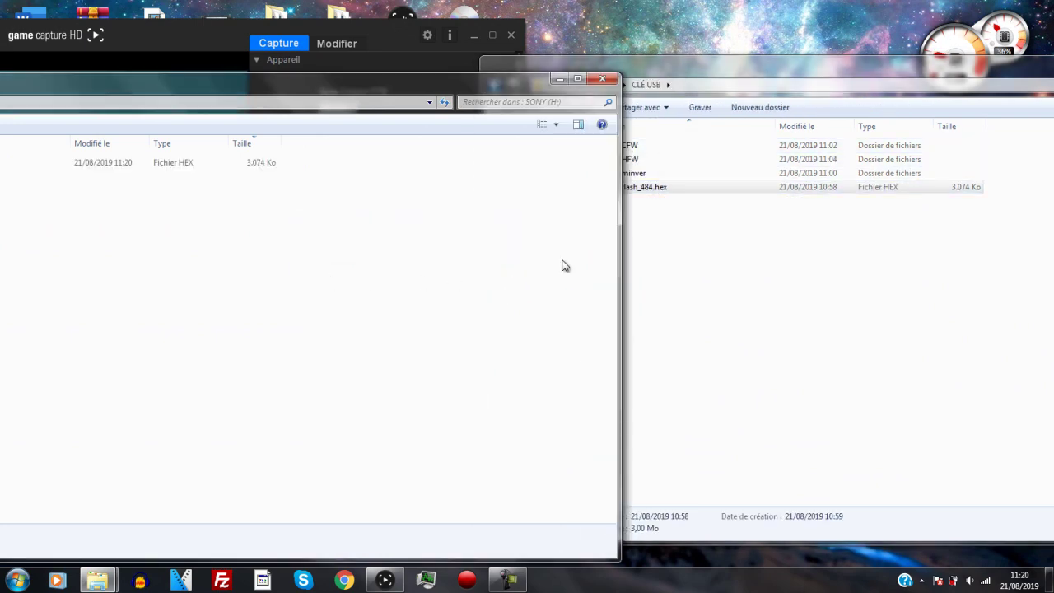
click(776, 72)
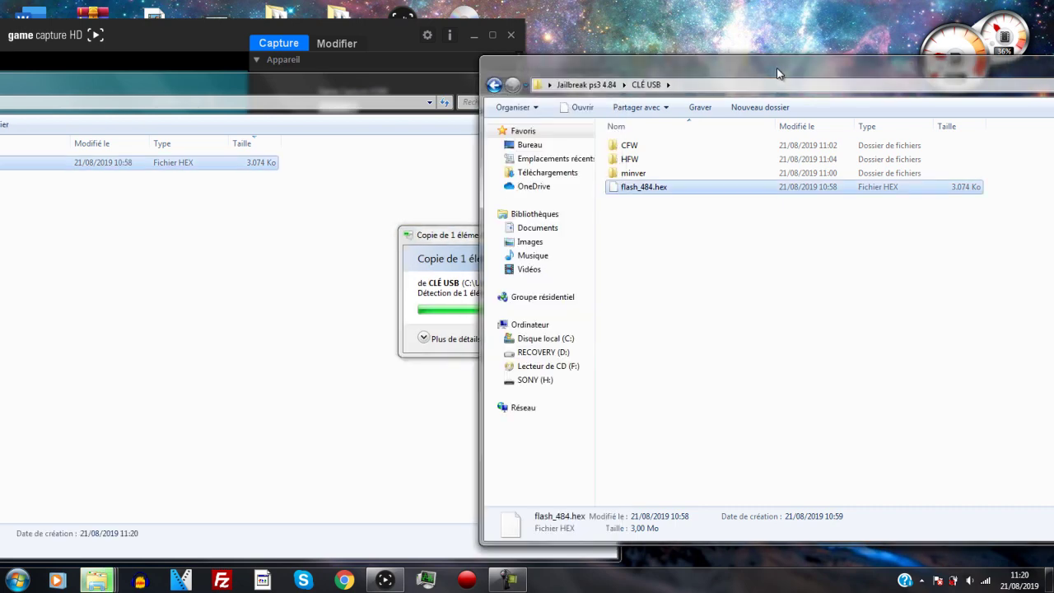
Copy the PS3 folder from the minver folder to the SONY (H:) drive and close both folder windows.
click(635, 174)
double_click(647, 179)
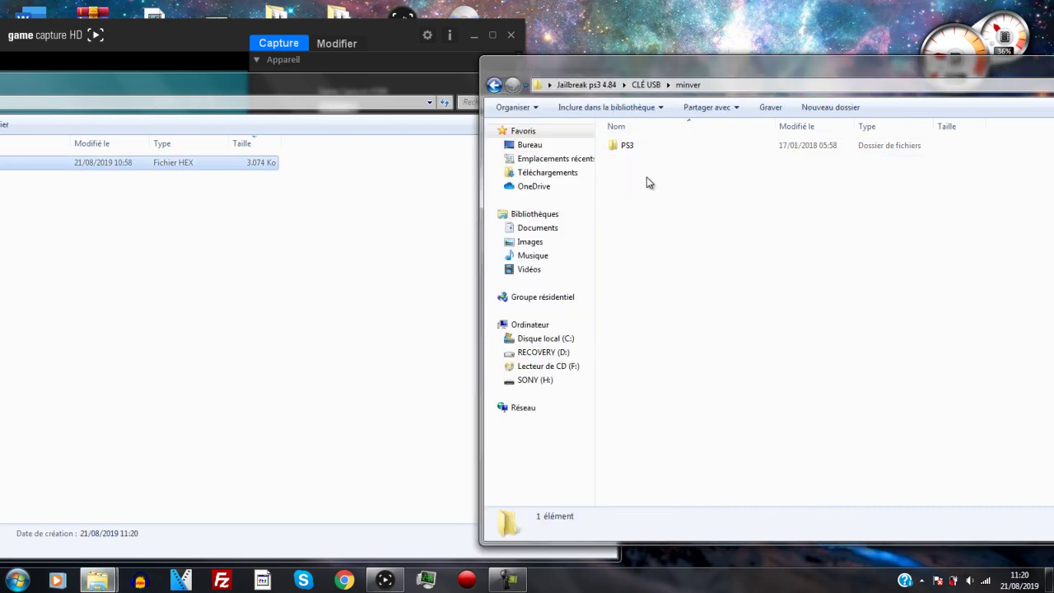
drag(630, 146, 327, 264)
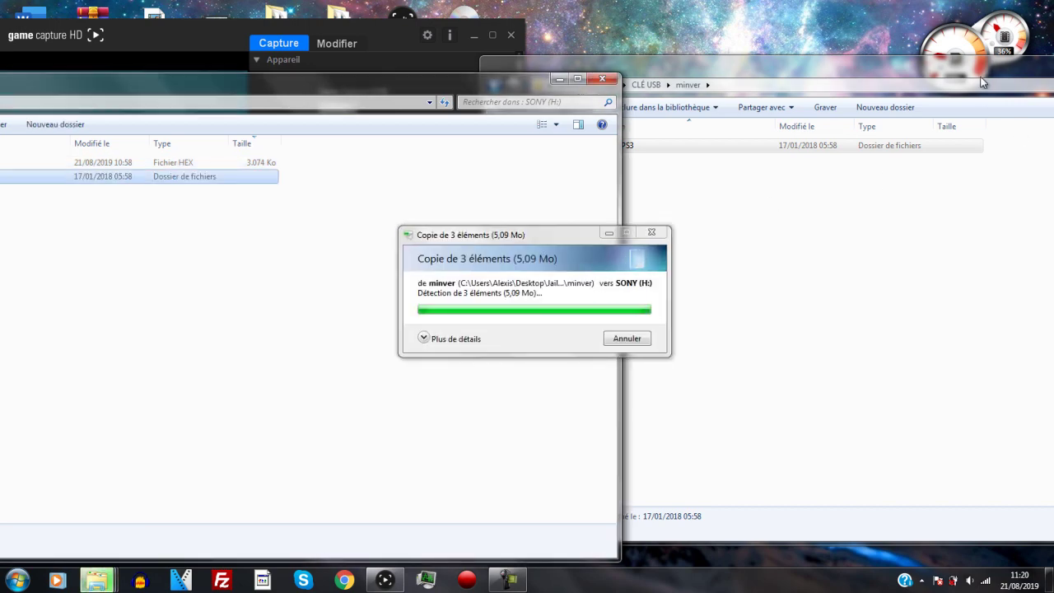
click(694, 65)
click(961, 60)
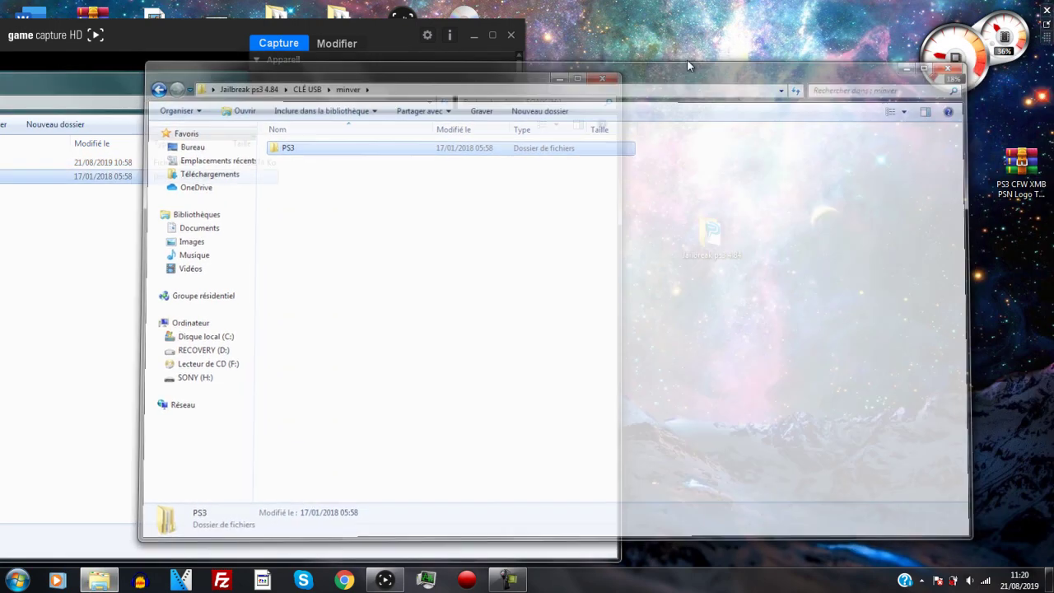
click(600, 77)
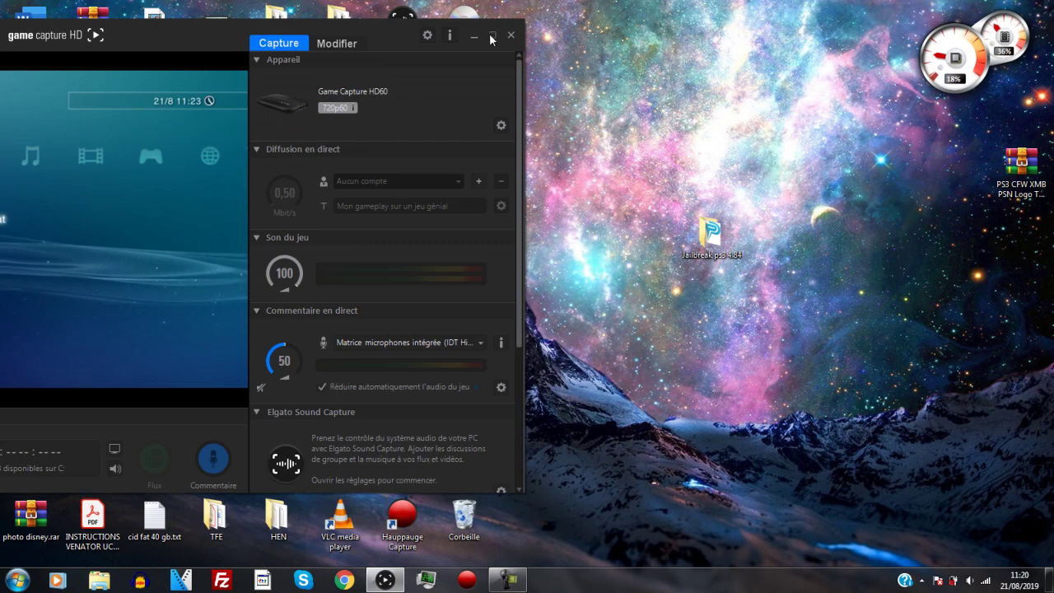
View the PS3 feed full screen in game capture HD and return the capture window to its smaller size.
click(493, 35)
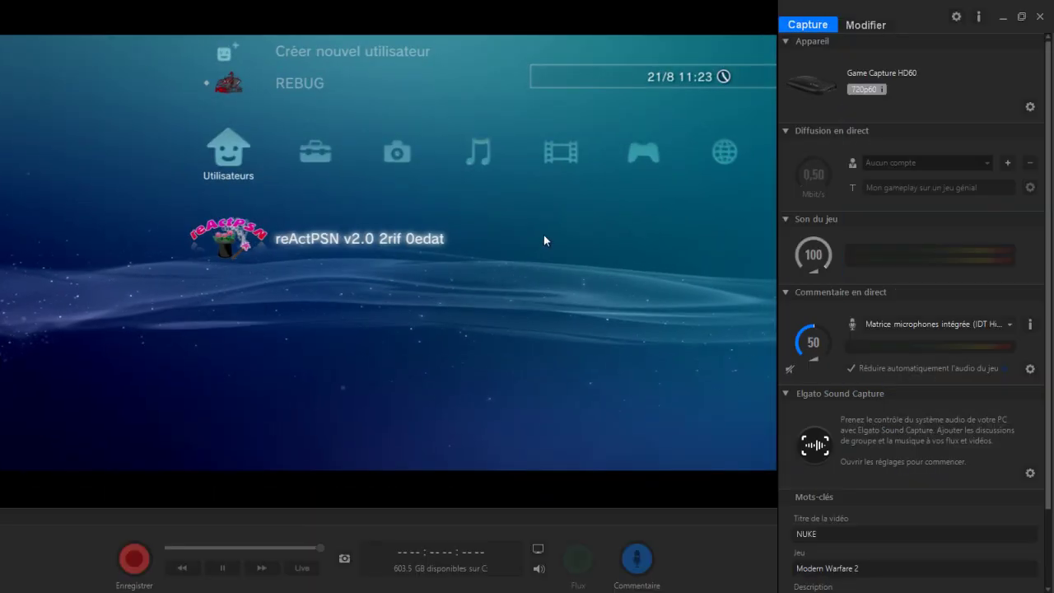
double_click(774, 407)
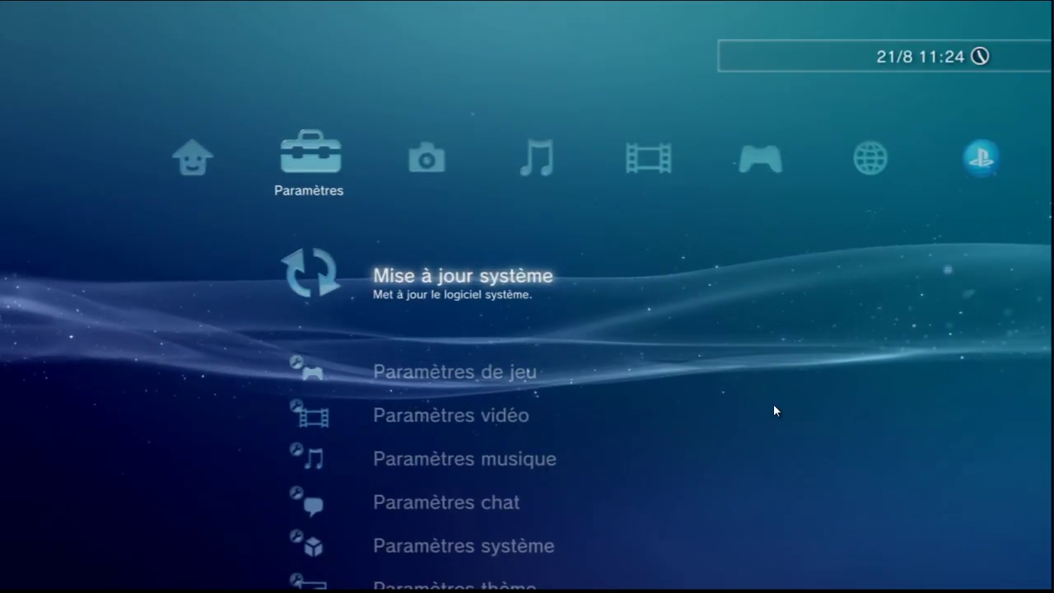
double_click(281, 62)
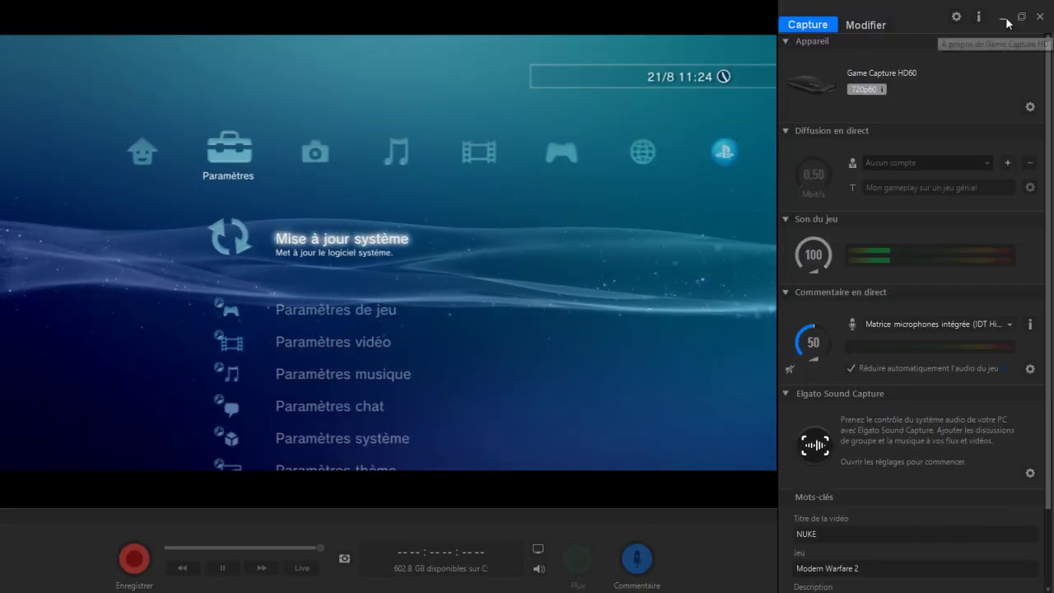
click(1020, 14)
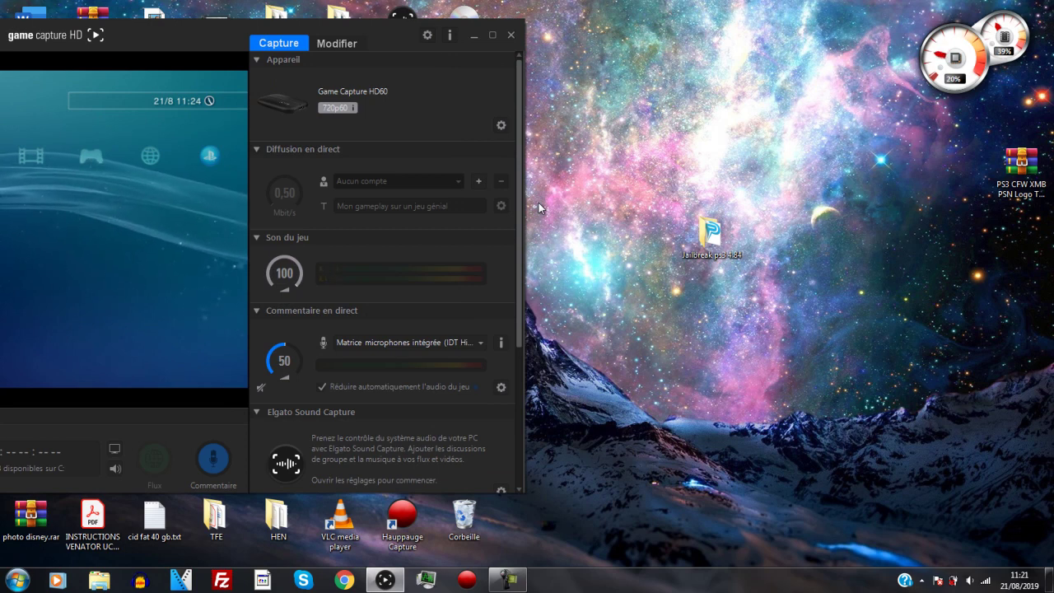
Look inside the HFW folder under CLÉ USB in the Jailbreak ps3 4.84 folder.
double_click(710, 240)
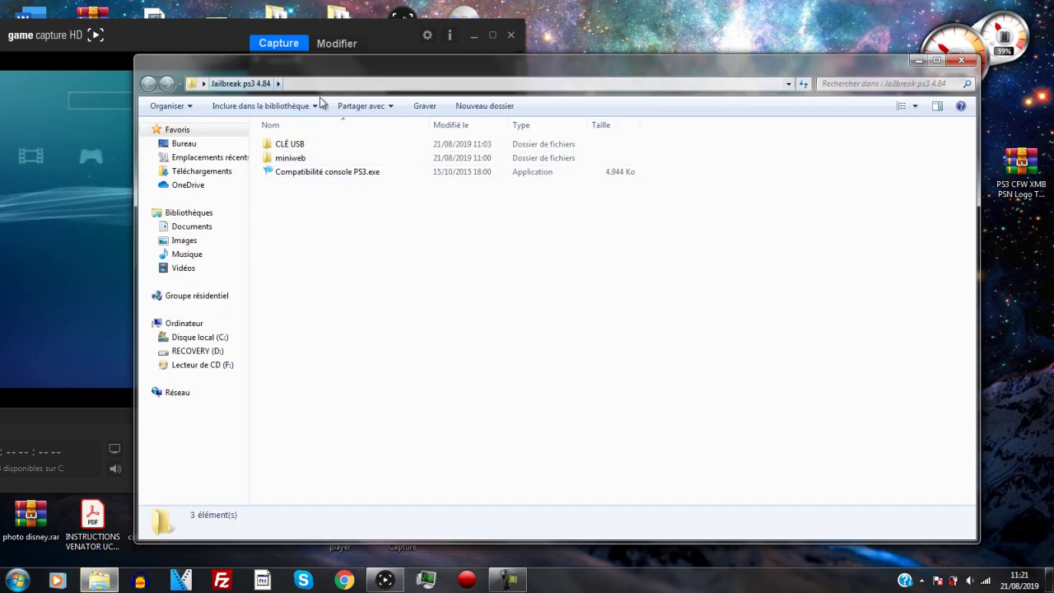
double_click(302, 146)
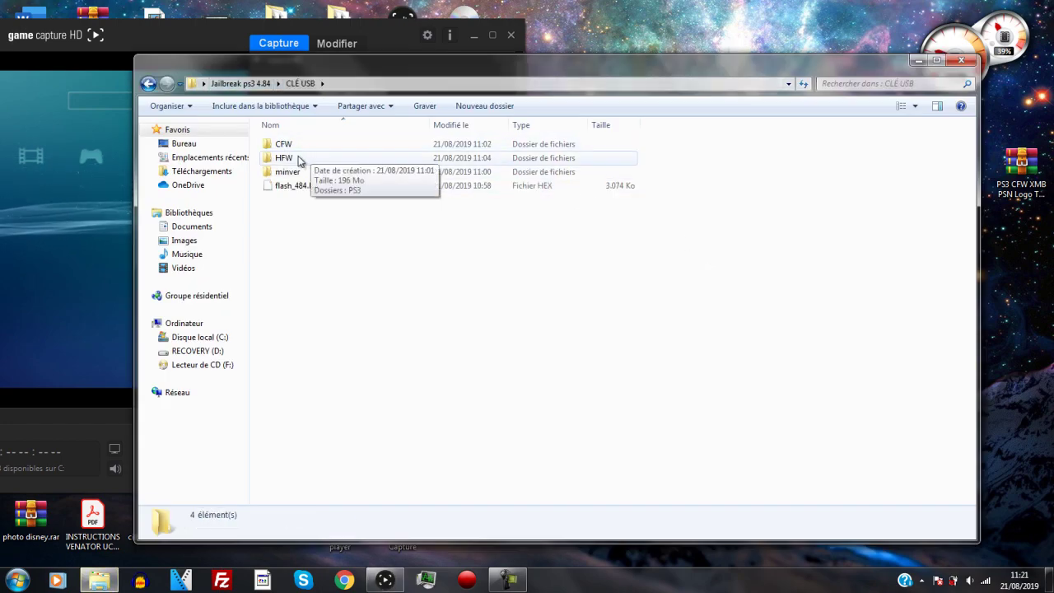
double_click(283, 157)
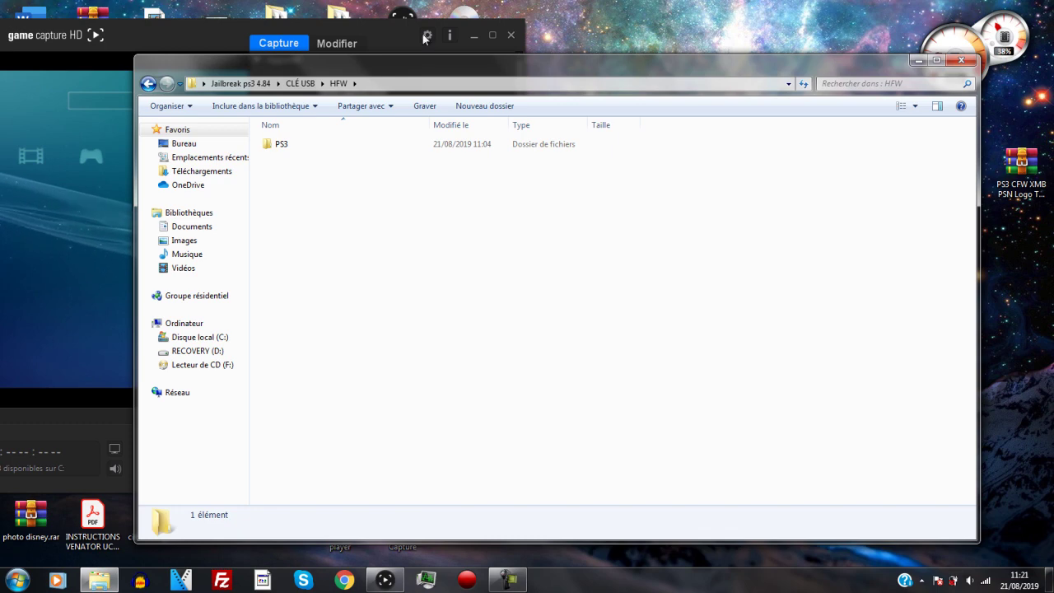
Dismiss the AutoPlay prompt and view the contents of the SONY (H:) drive.
click(205, 325)
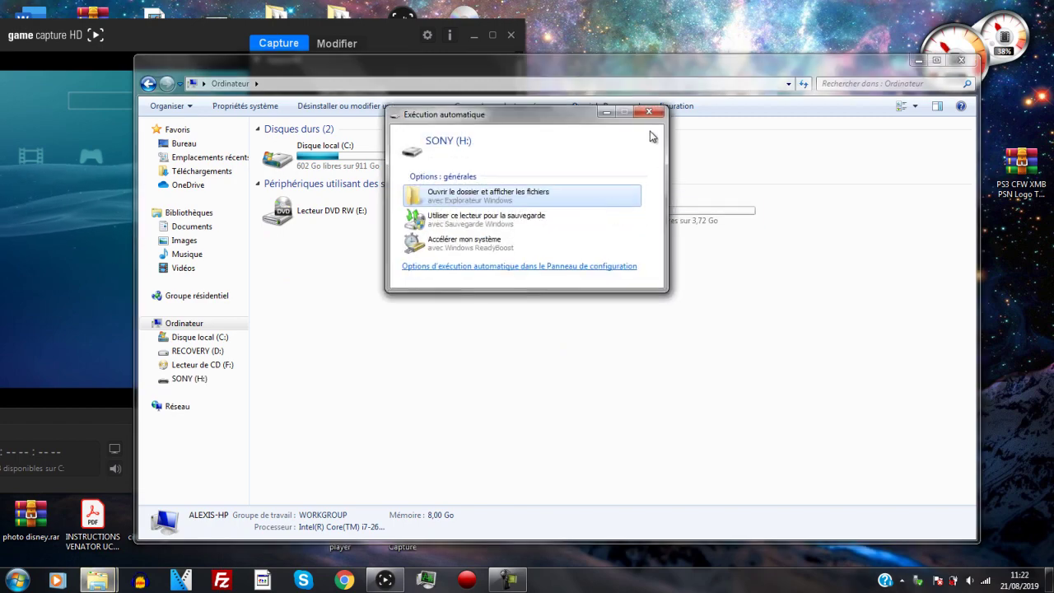
click(649, 114)
double_click(686, 204)
drag(617, 75, 619, 122)
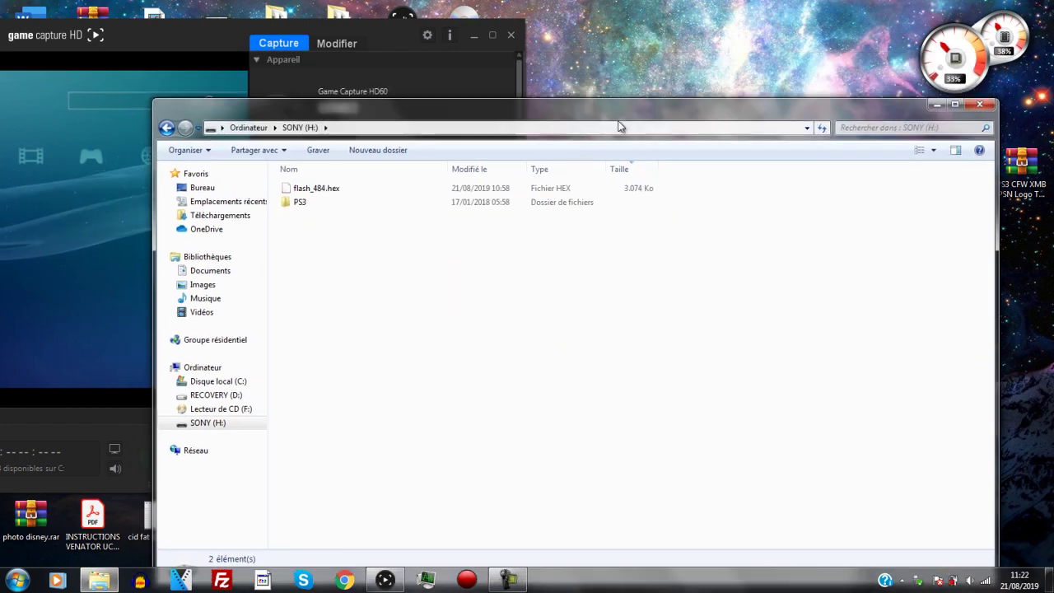
click(100, 581)
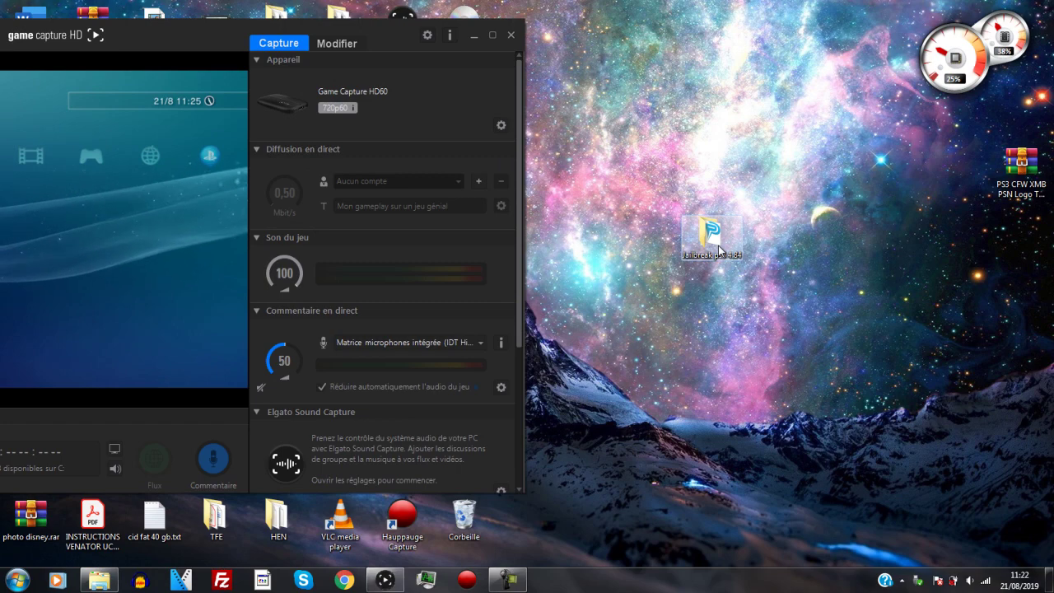
Copy the PS3 folder from CLÉ USB\HFW to the SONY (H:) drive, merging the folders and replacing PS3UPDAT.PUP, and close the window.
double_click(706, 235)
double_click(351, 91)
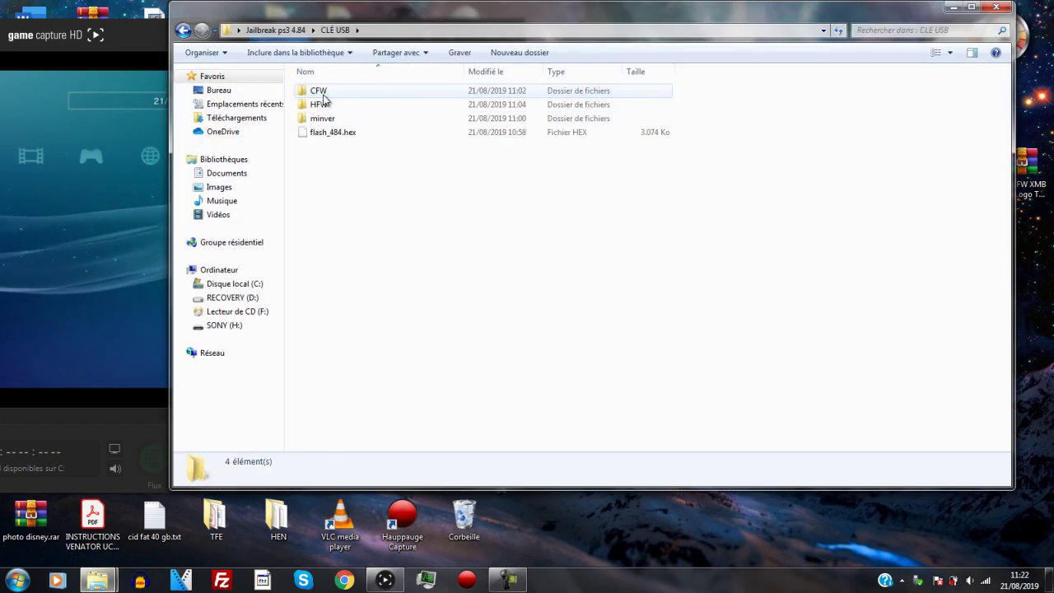
double_click(324, 103)
click(325, 94)
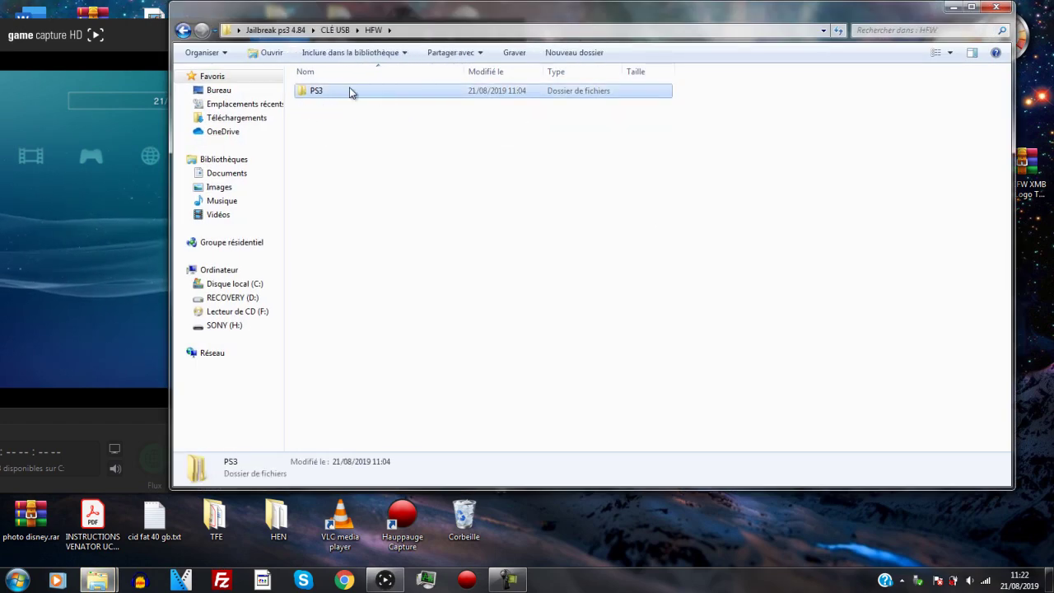
drag(325, 99, 245, 329)
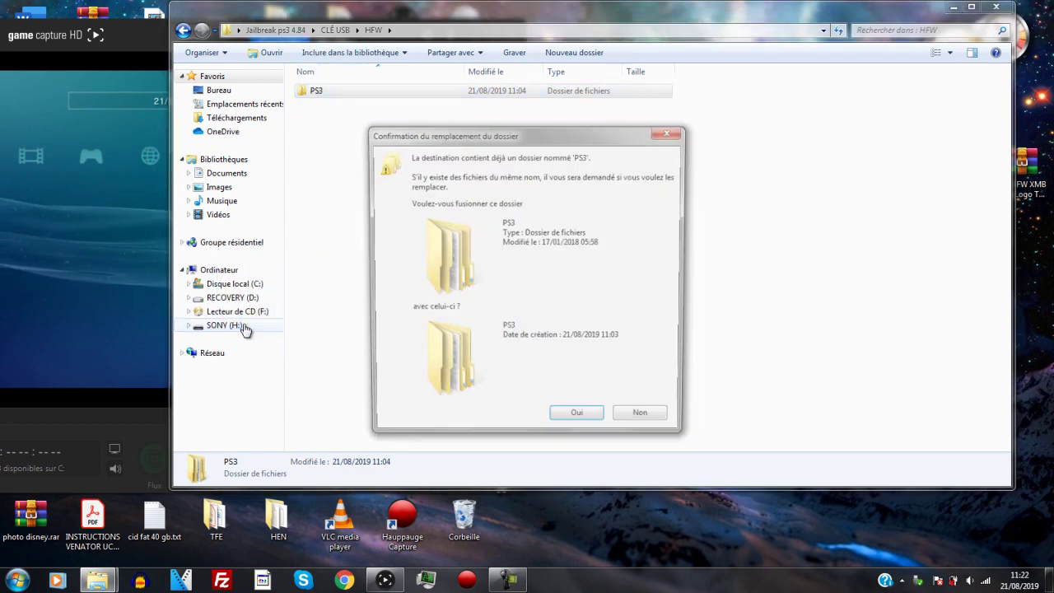
click(573, 424)
click(464, 417)
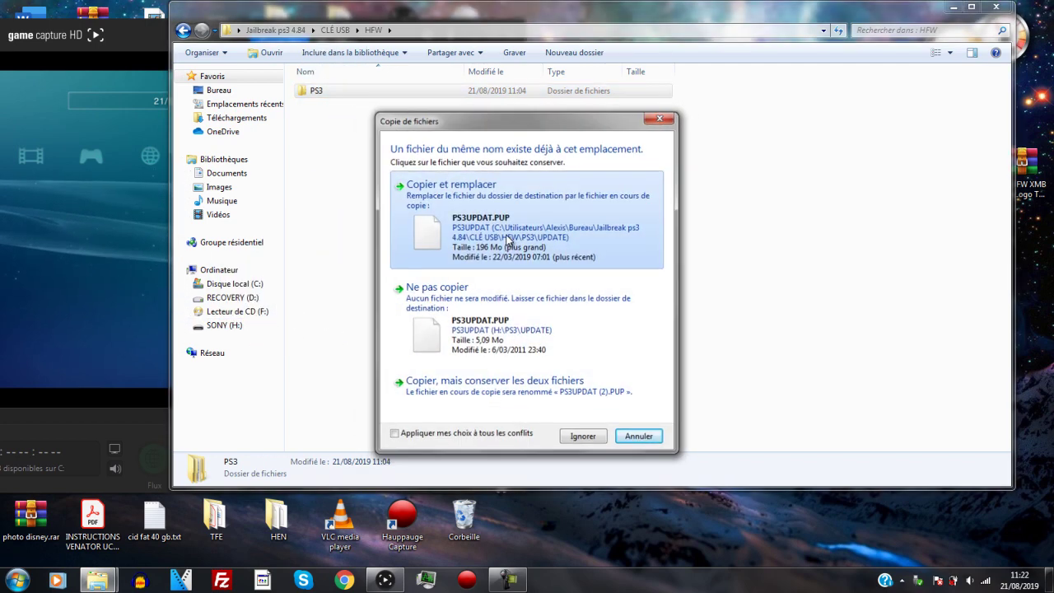
click(508, 238)
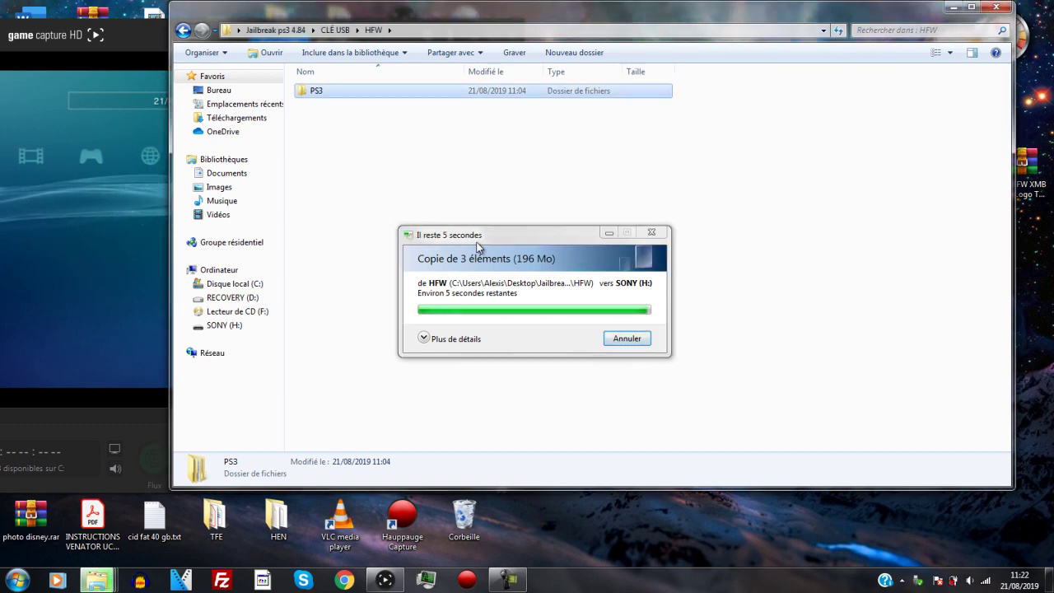
click(673, 198)
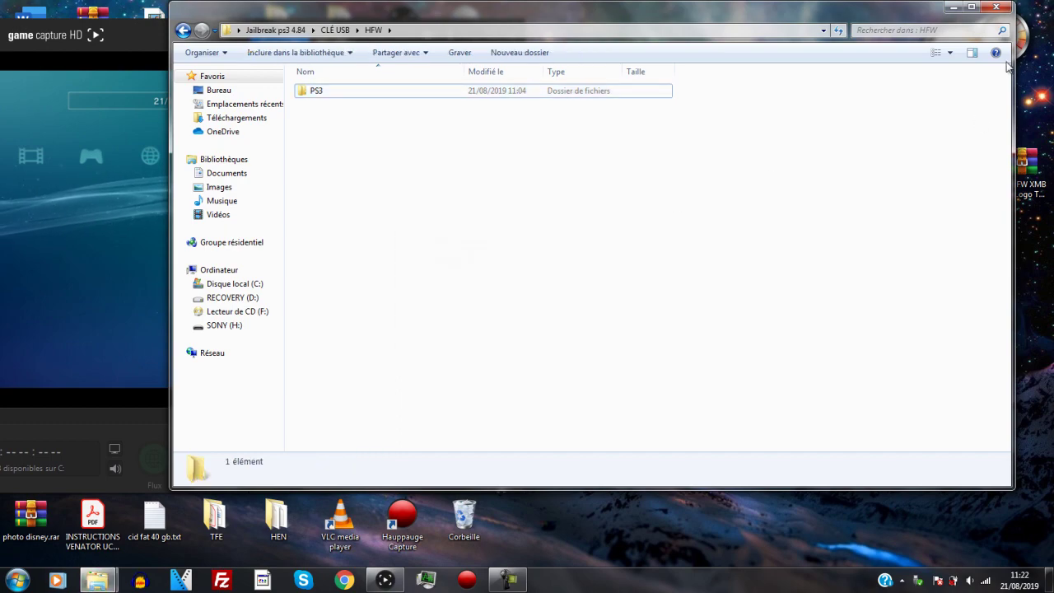
click(995, 8)
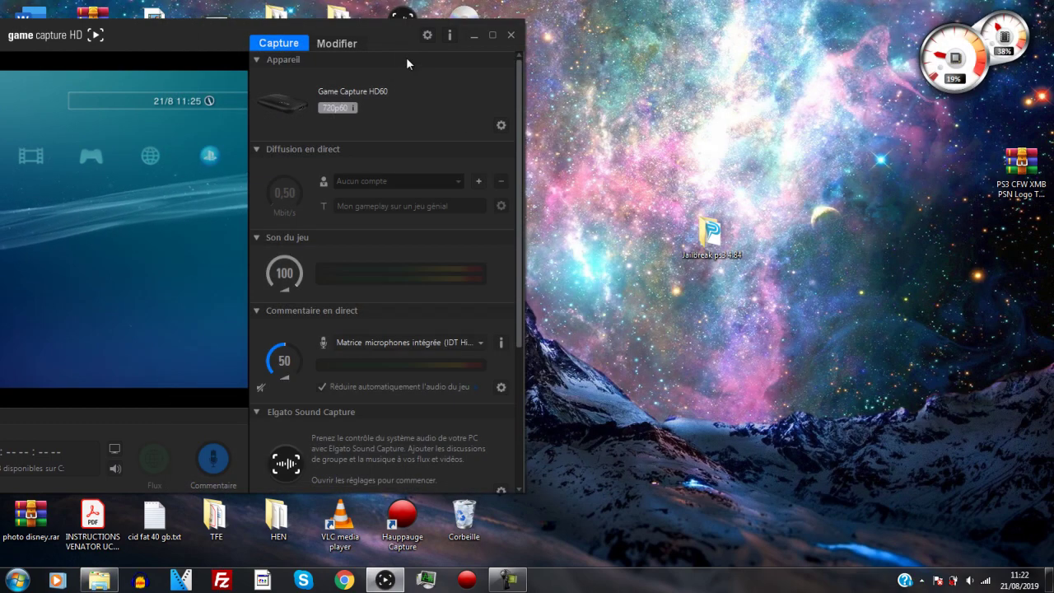
Maximize the game capture HD window and display the PS3 feed full screen.
drag(407, 57, 638, 43)
click(706, 43)
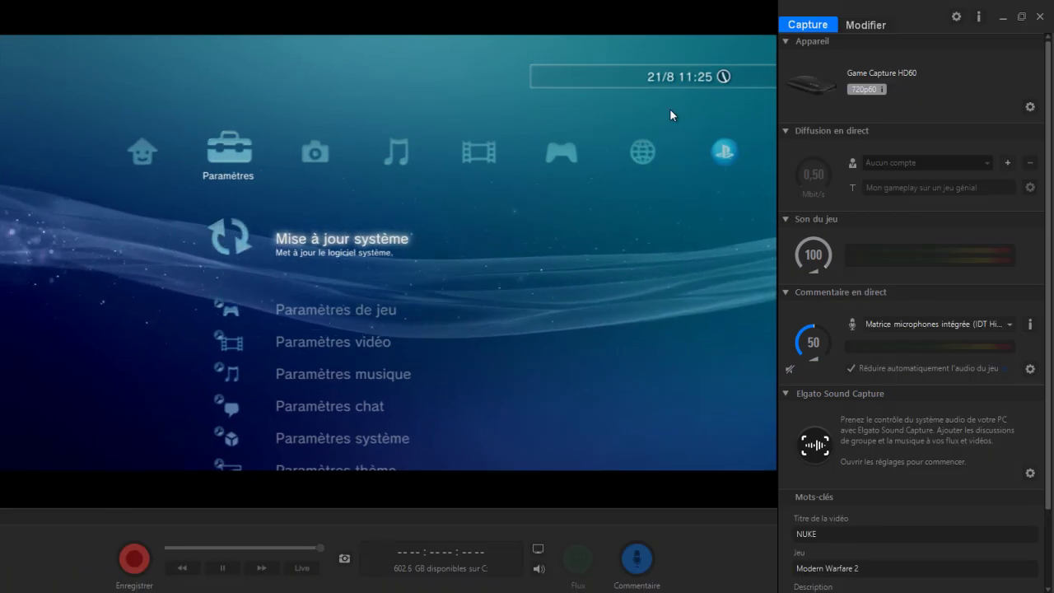
double_click(669, 108)
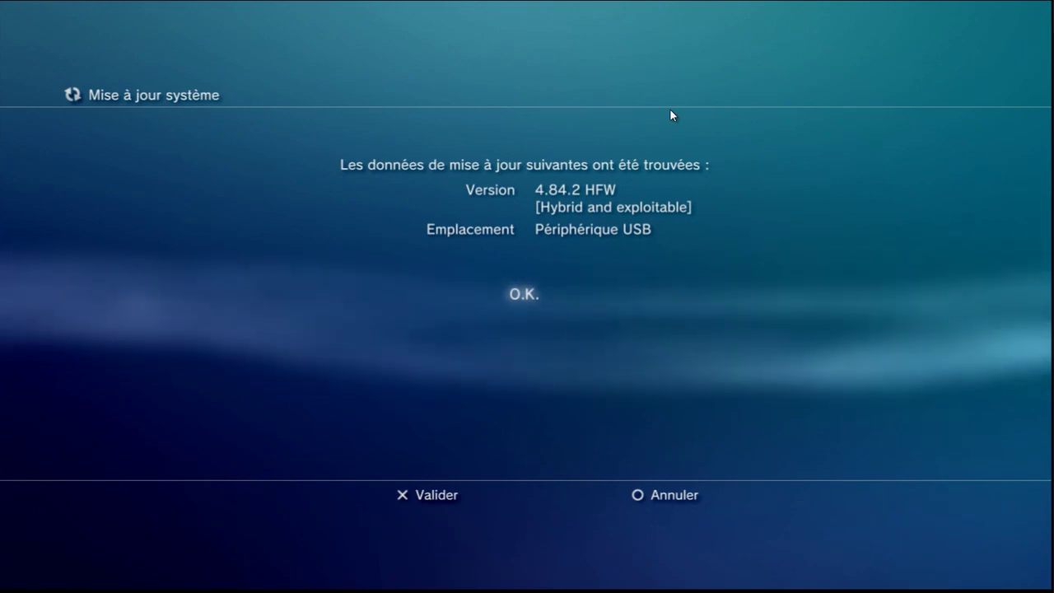
Confirm the 4.84.2 HFW update from the USB device, accept the user agreement and start the PS3 system update.
key(Return)
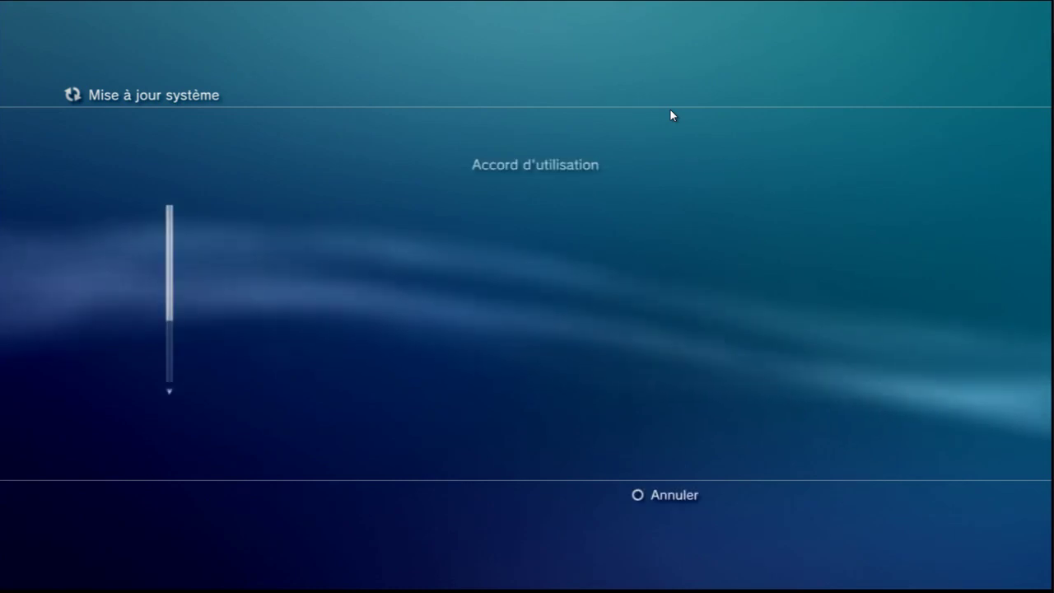
key(Down)
key(Down)
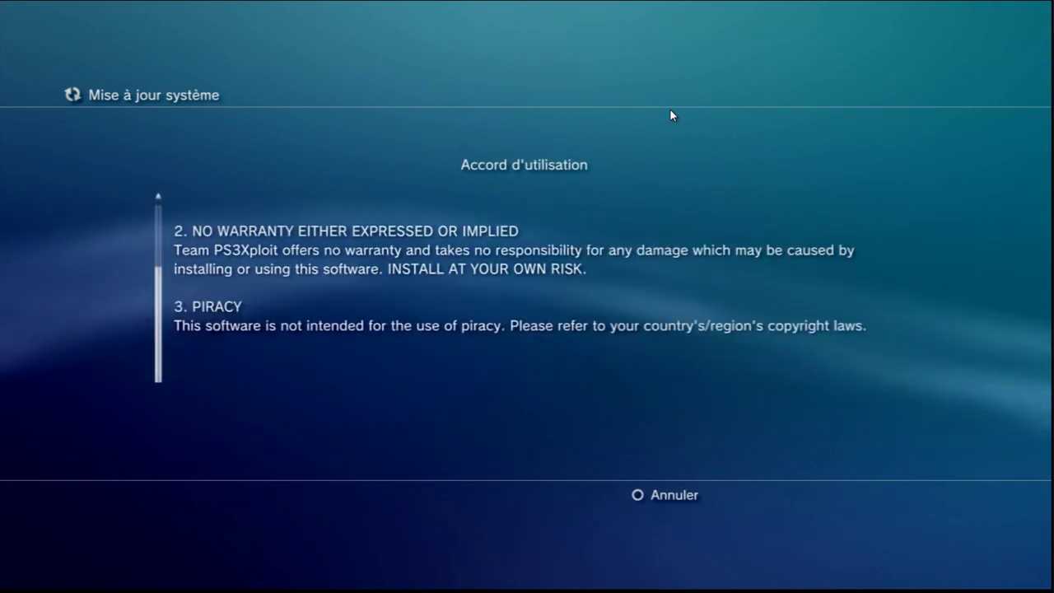
key(Return)
key(Down)
key(Return)
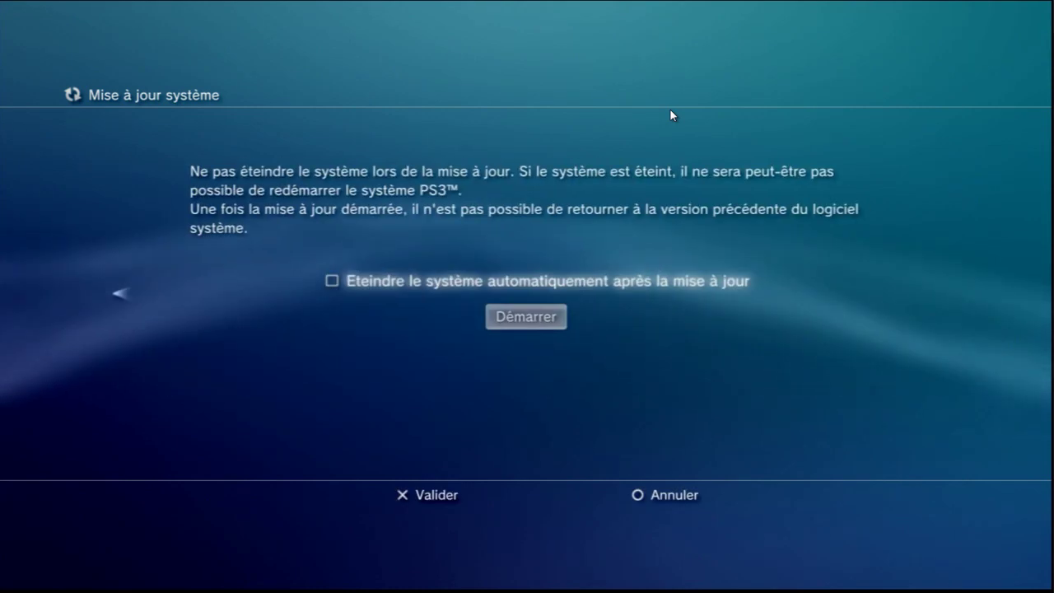
key(Return)
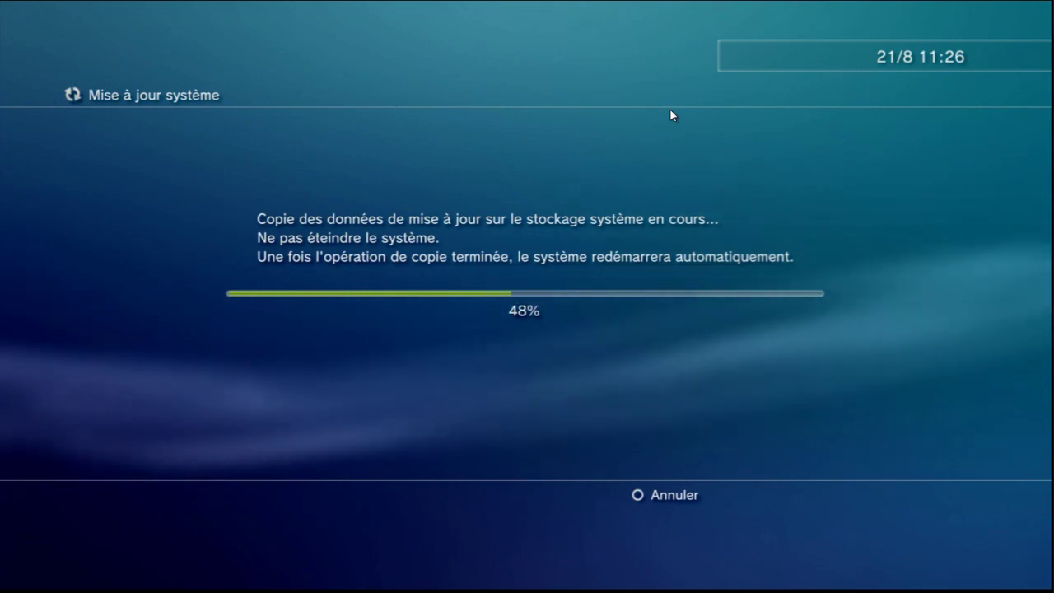
Exit the full-screen feed, restore and move the capture window clear of the Jailbreak ps3 4.84 folder, and dismiss the SONY (H:) AutoPlay prompt.
double_click(596, 171)
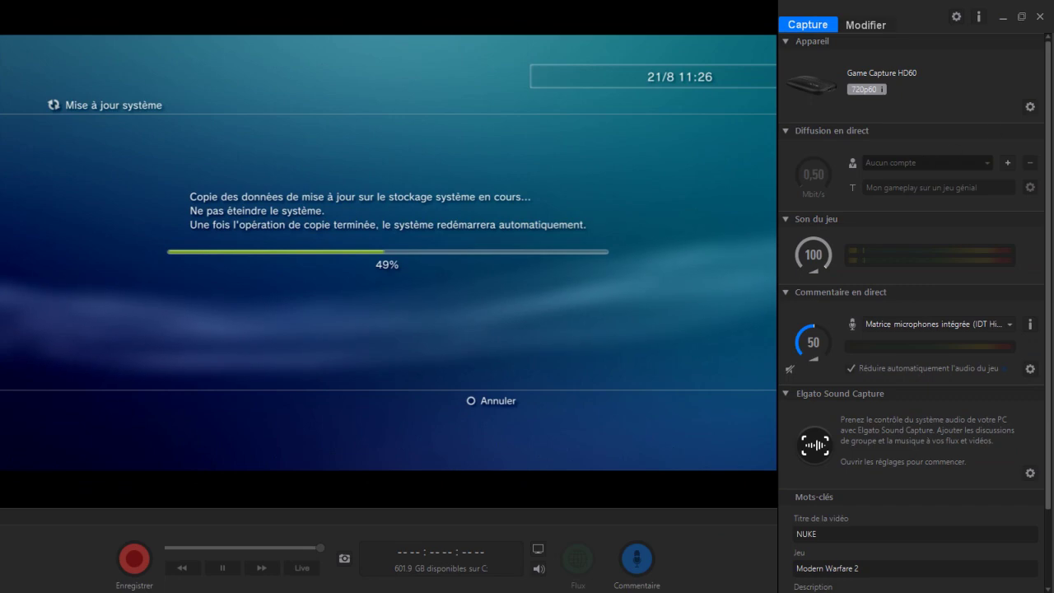
click(1021, 16)
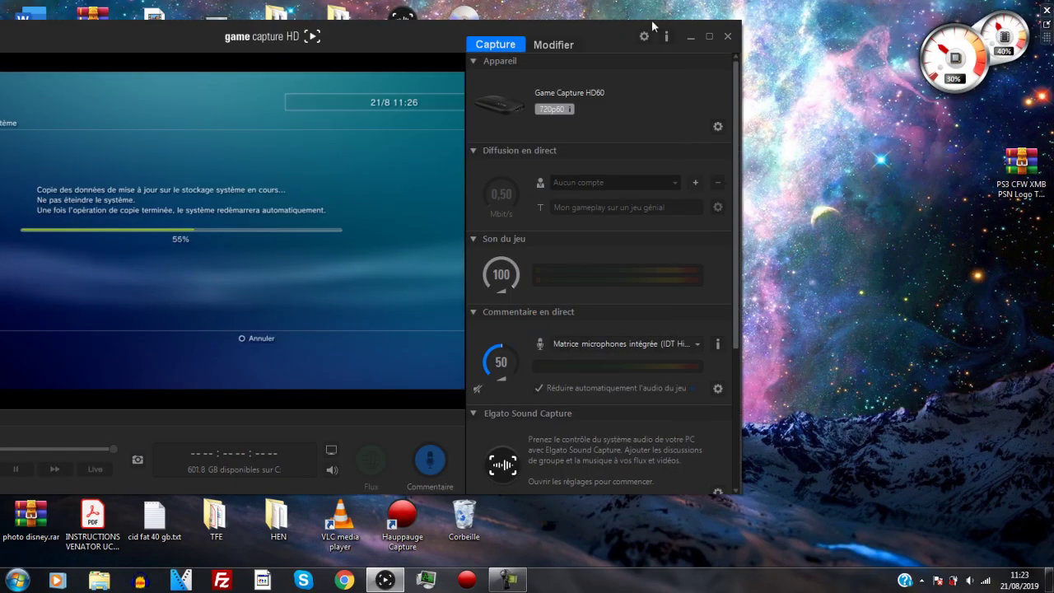
drag(585, 29, 702, 20)
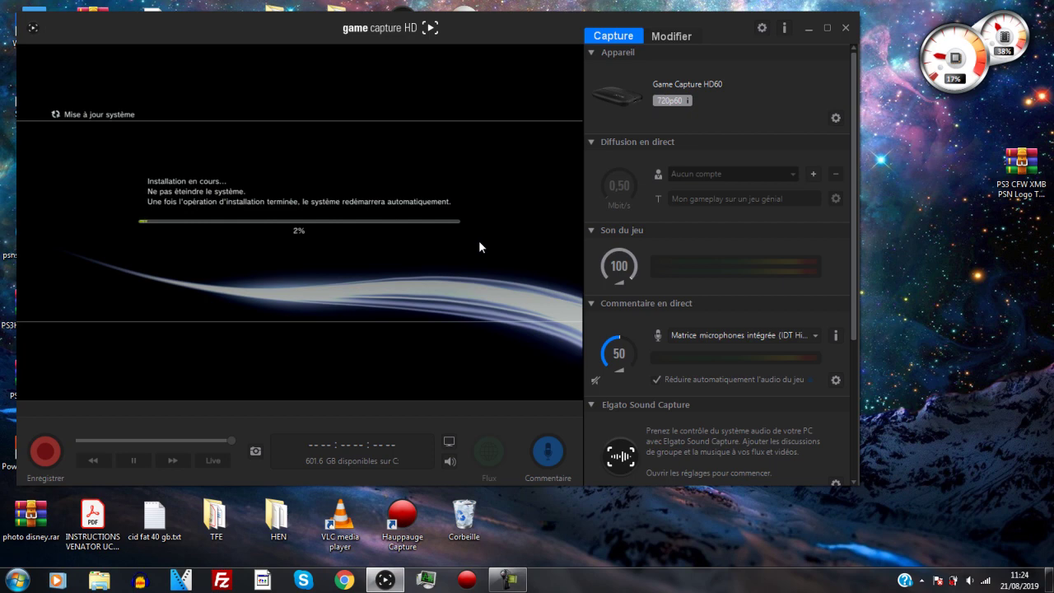
drag(723, 29, 470, 29)
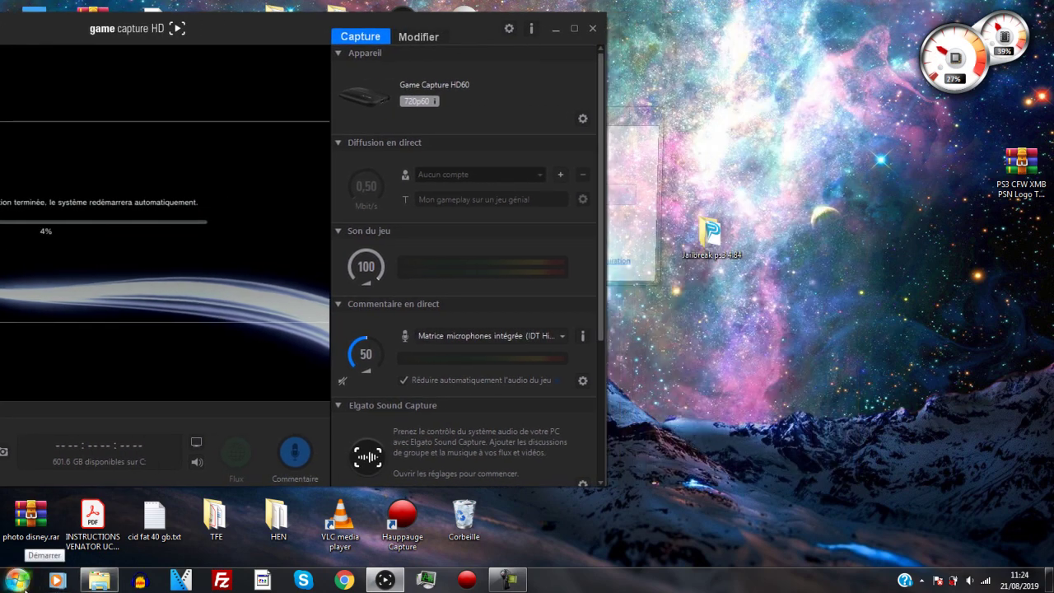
click(654, 112)
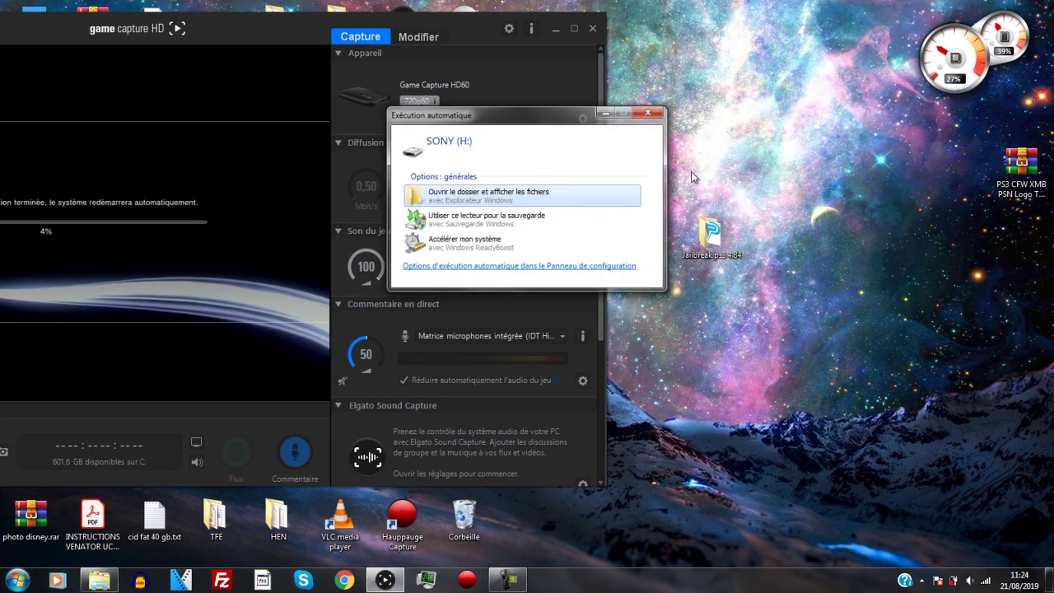
Copy the PS3 folder from CLÉ USB\CFW to the SONY (H:) drive, merging the folders and replacing PS3UPDAT.PUP, and close the window.
click(667, 111)
double_click(709, 237)
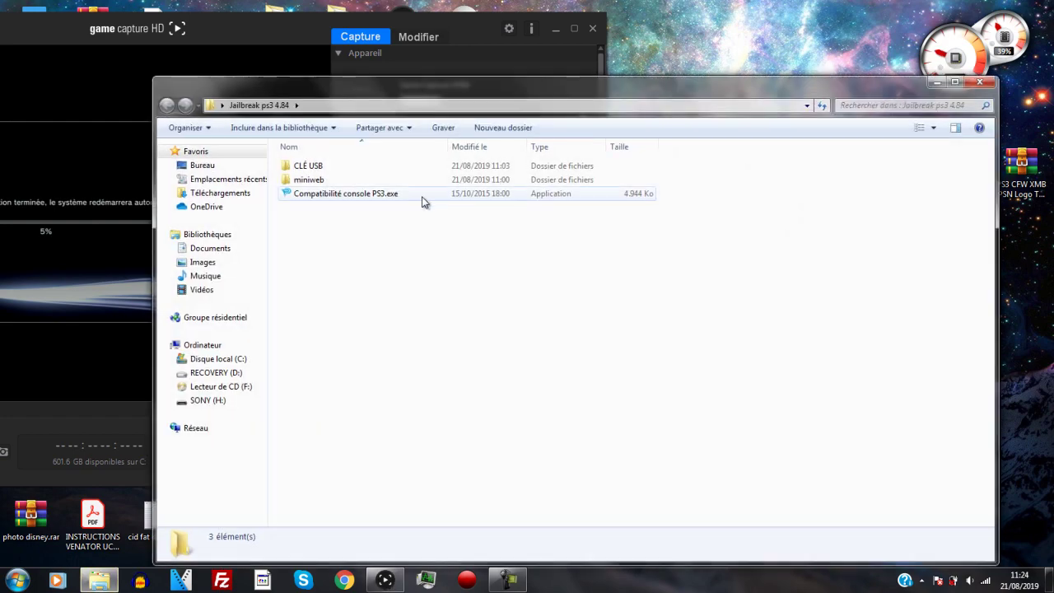
double_click(344, 169)
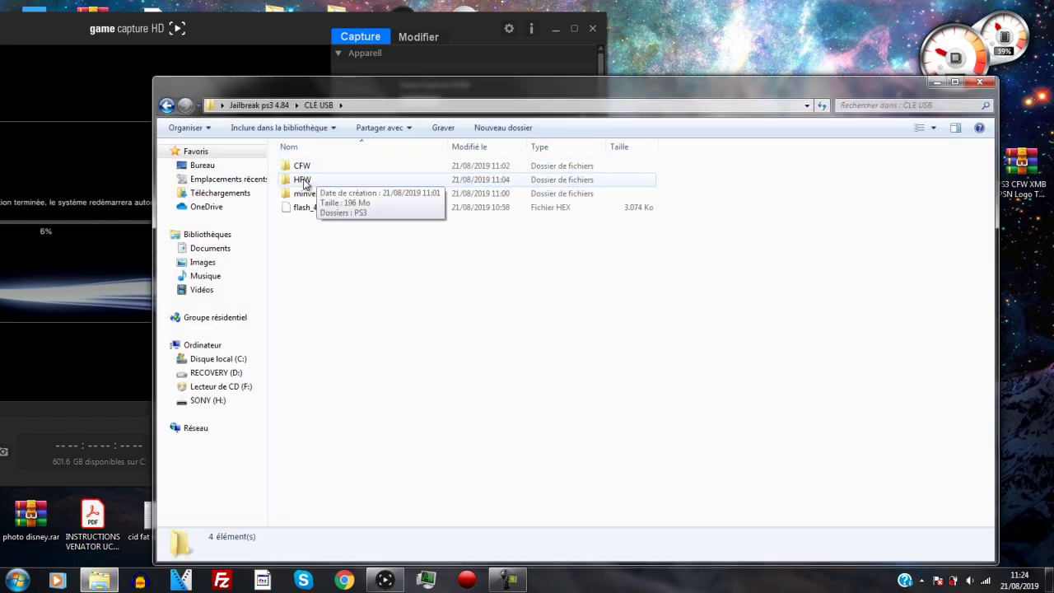
click(327, 167)
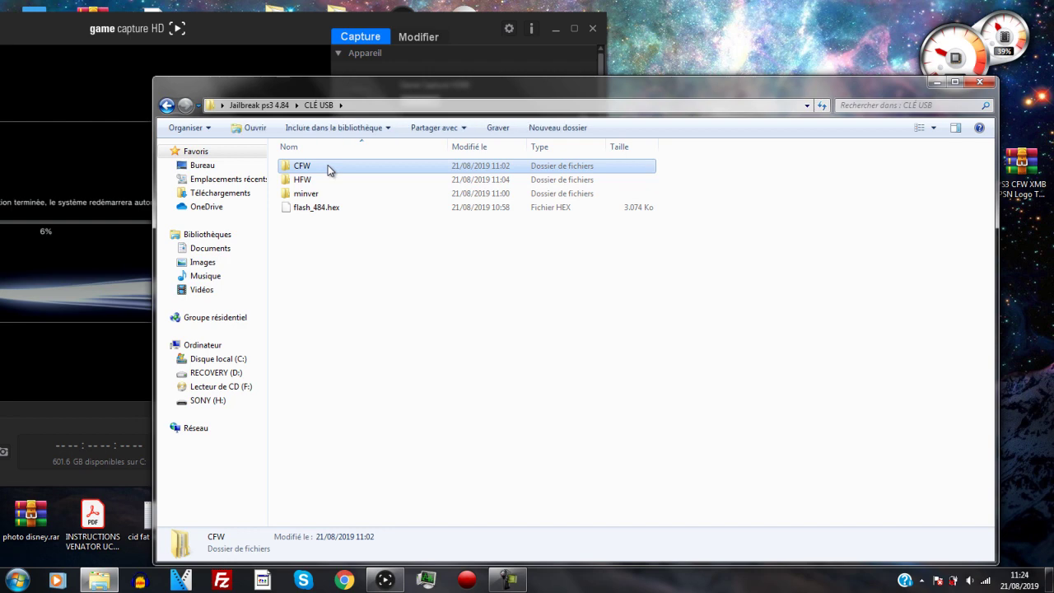
double_click(328, 166)
click(307, 170)
drag(298, 171, 204, 401)
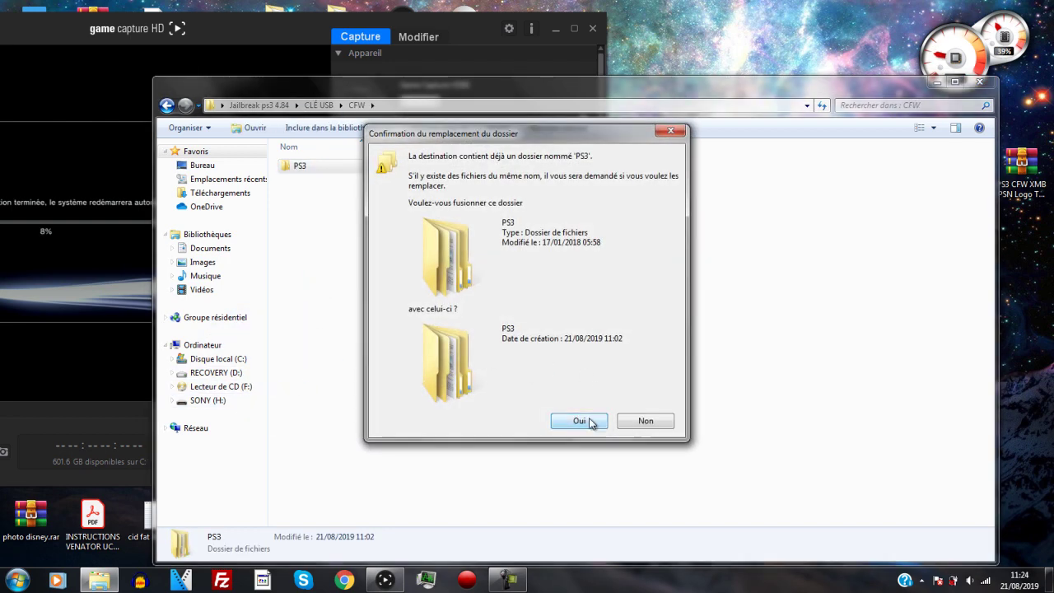
click(586, 422)
click(512, 409)
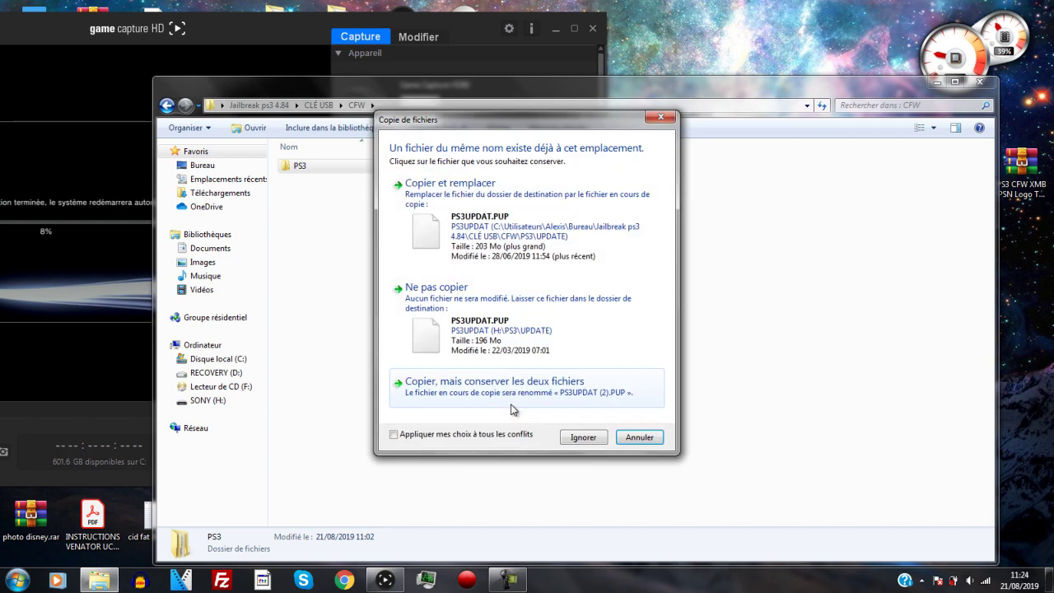
click(502, 269)
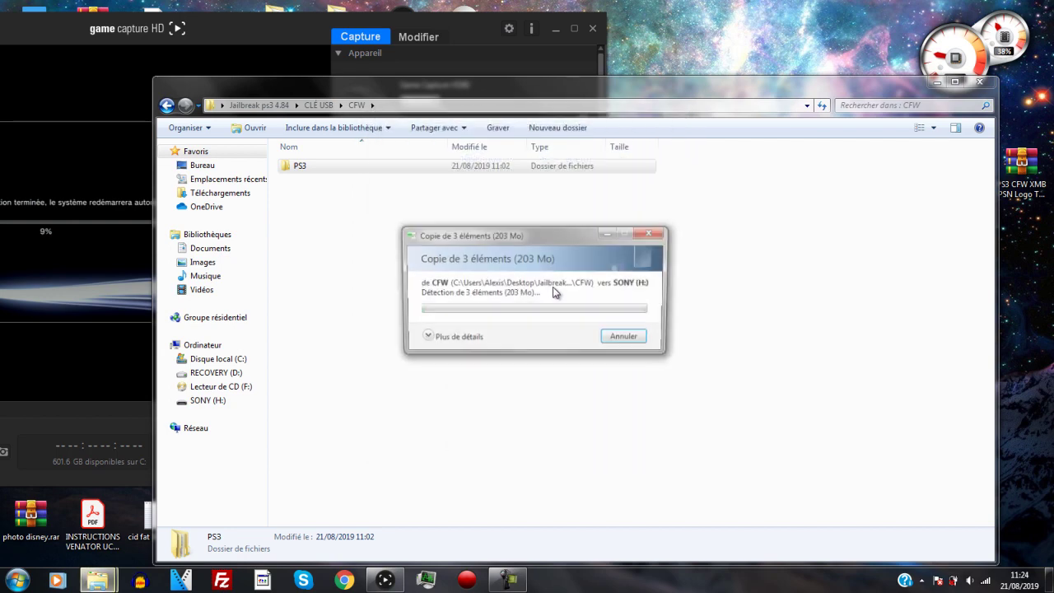
click(979, 82)
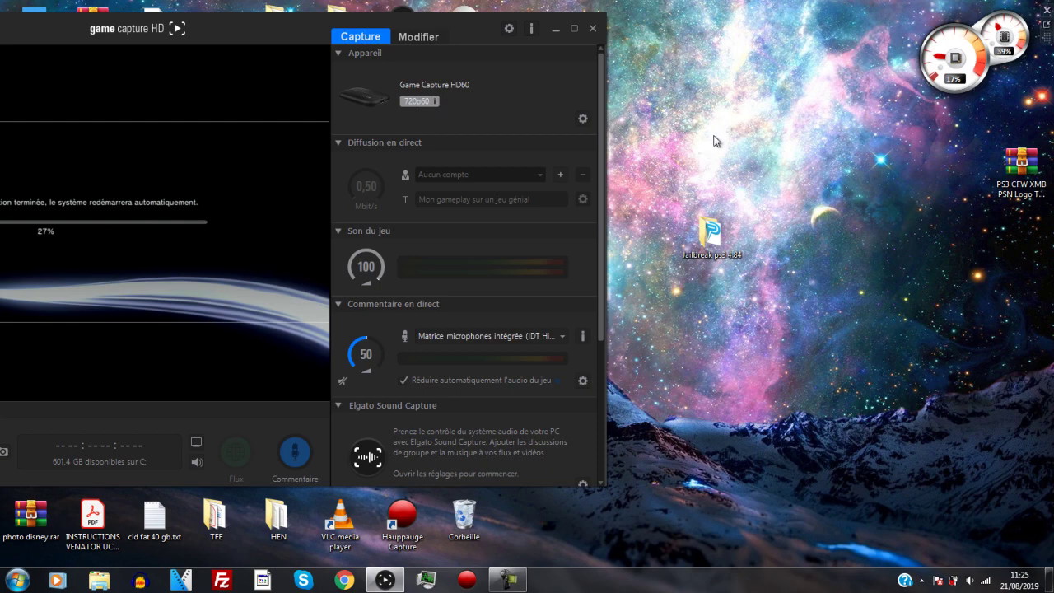
Run miniweb.exe from the miniweb folder in Jailbreak ps3 4.84, allow it through the firewall on private networks, and close the folder window.
drag(487, 53, 520, 34)
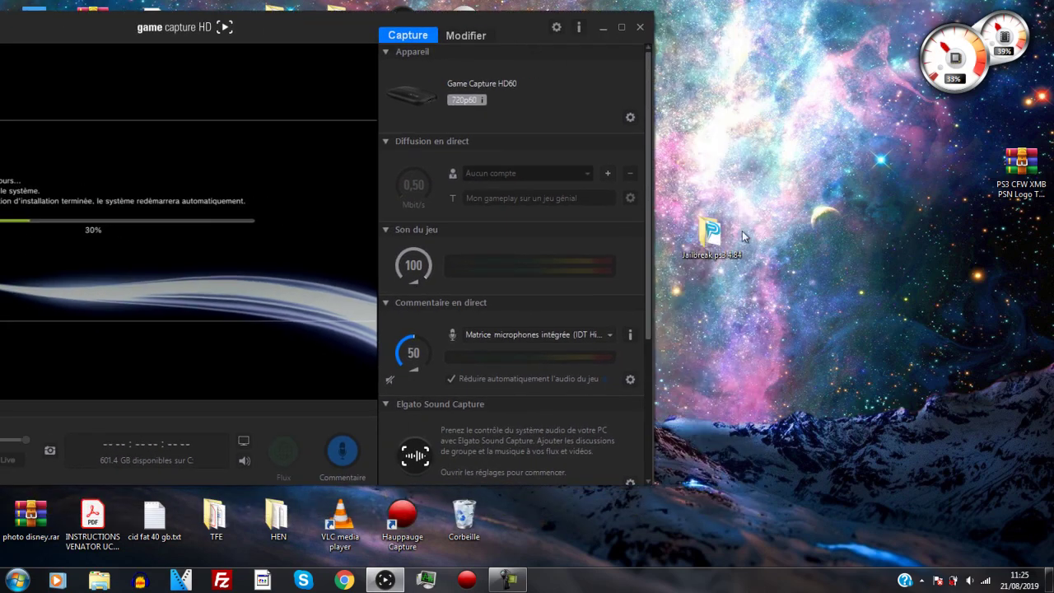
double_click(711, 233)
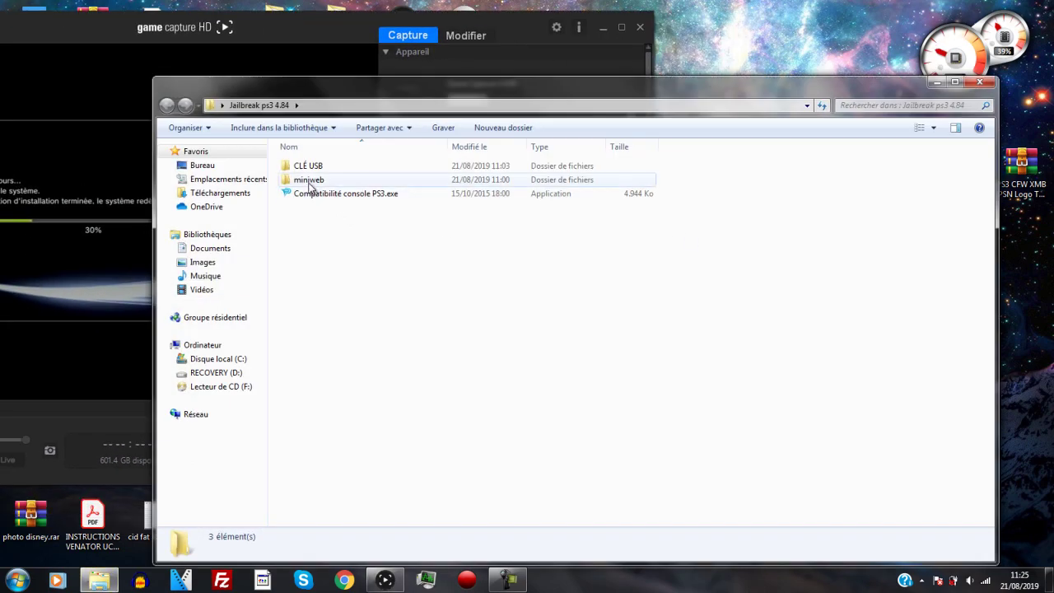
double_click(322, 182)
right_click(324, 183)
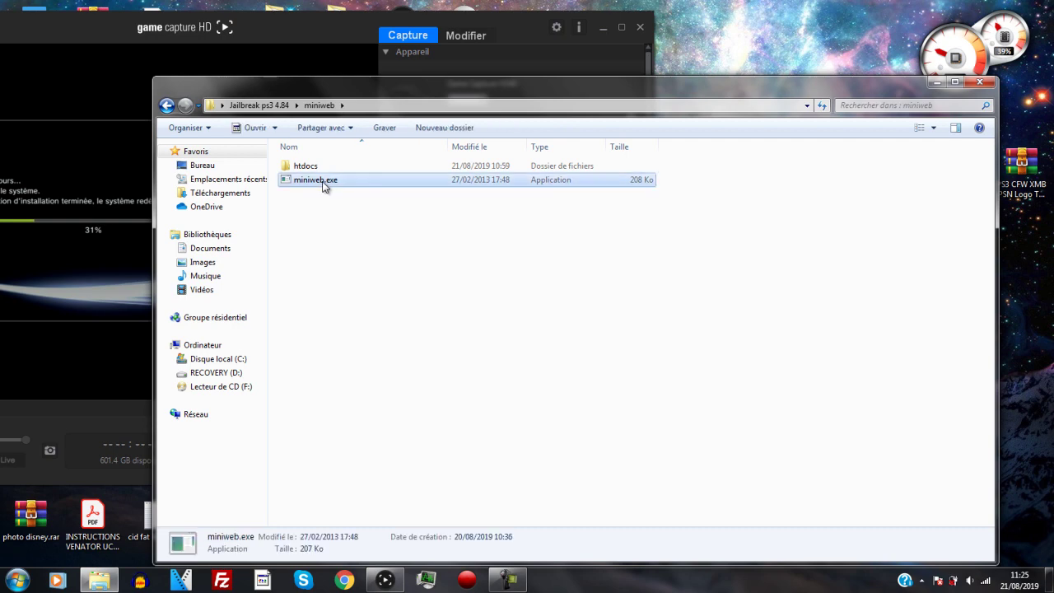
click(353, 200)
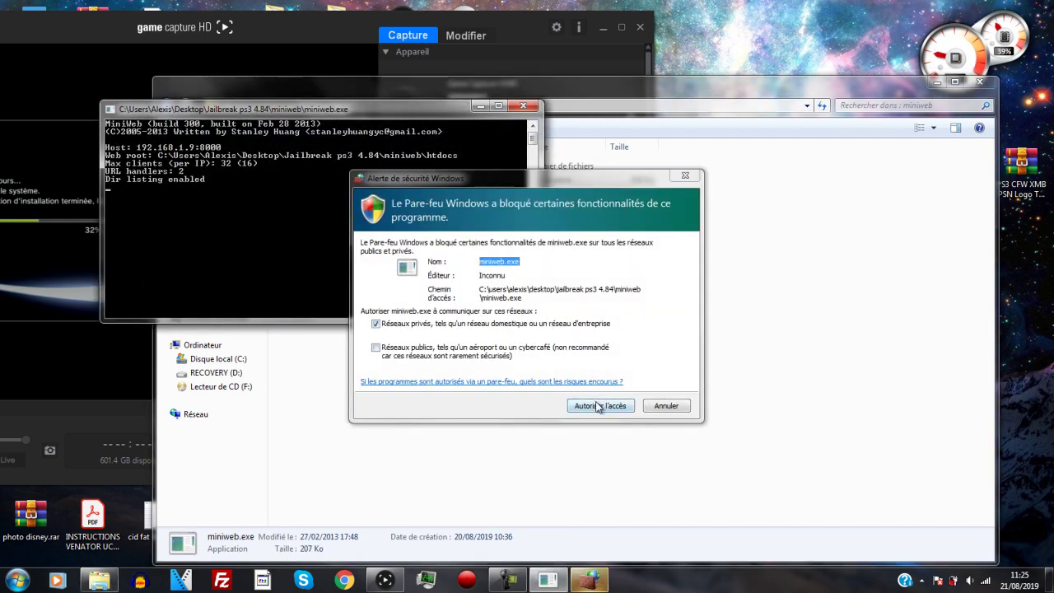
click(600, 405)
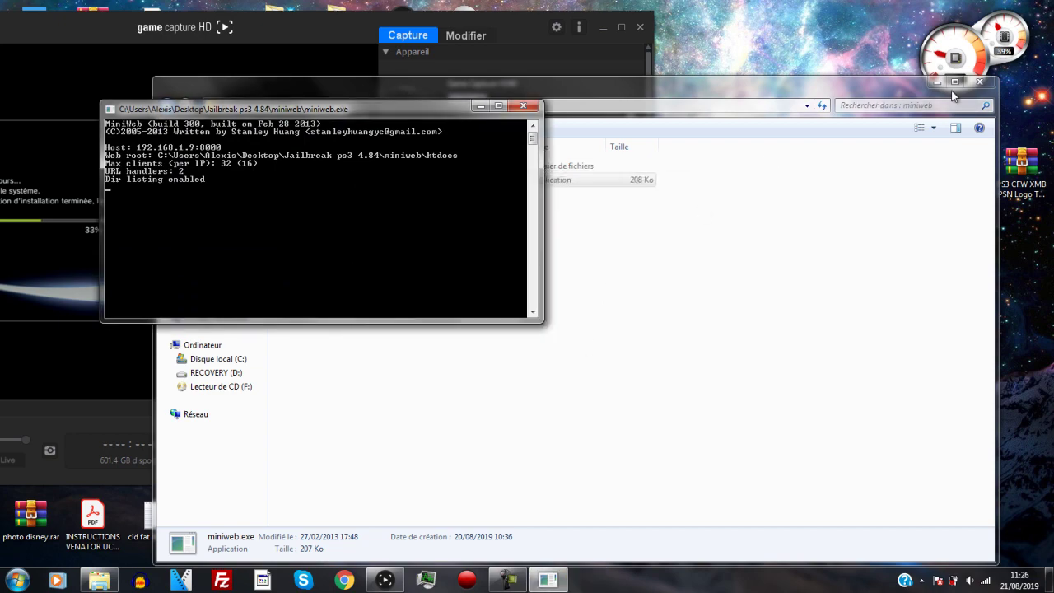
click(979, 82)
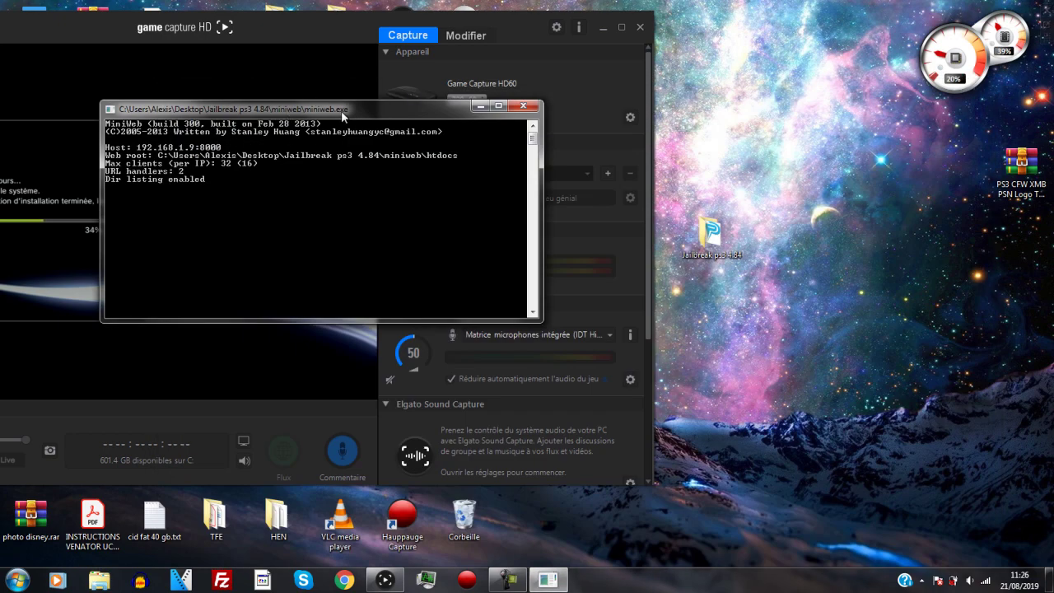
Move the miniweb console clear of the capture window, then maximize the capture window and display the PS3 feed full screen.
drag(368, 113, 905, 169)
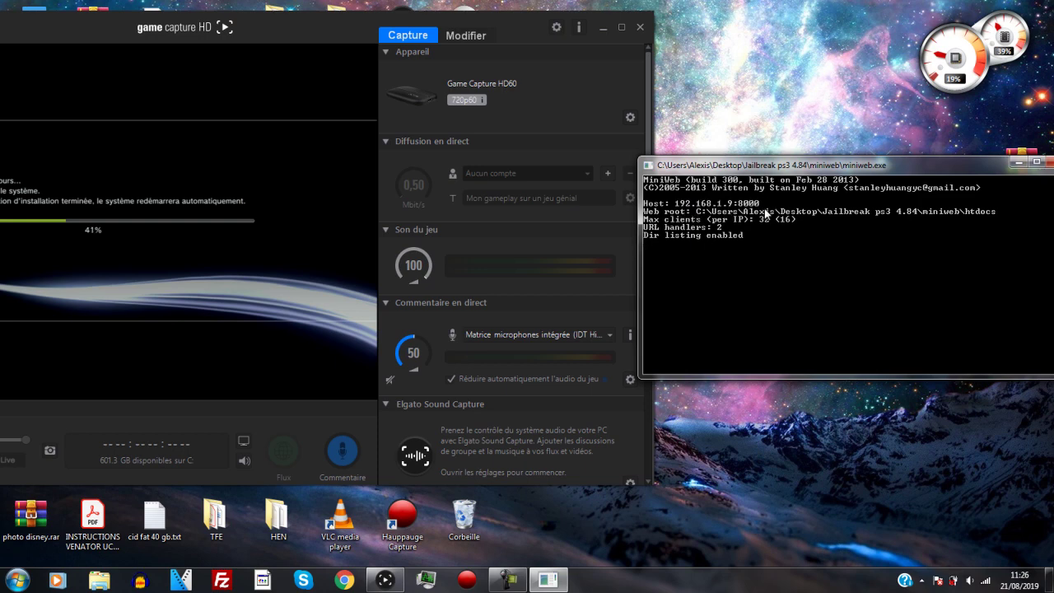
click(520, 27)
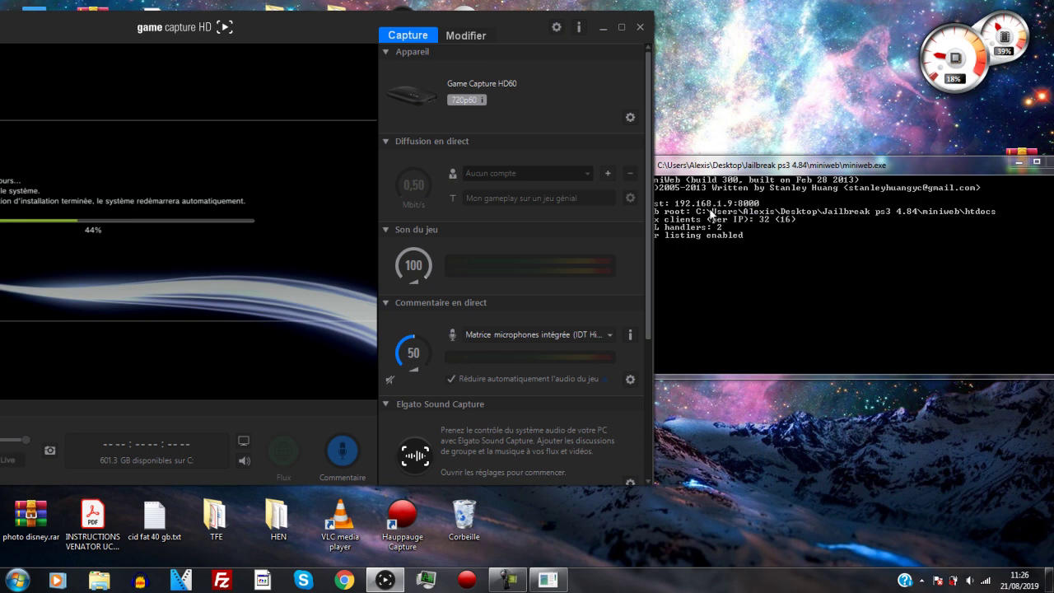
click(620, 29)
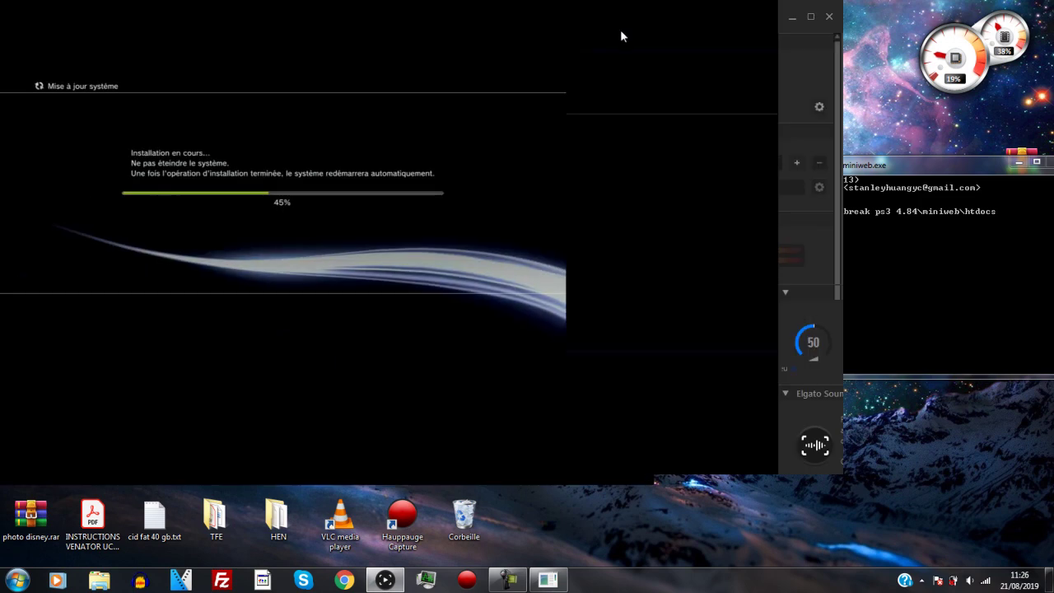
double_click(743, 303)
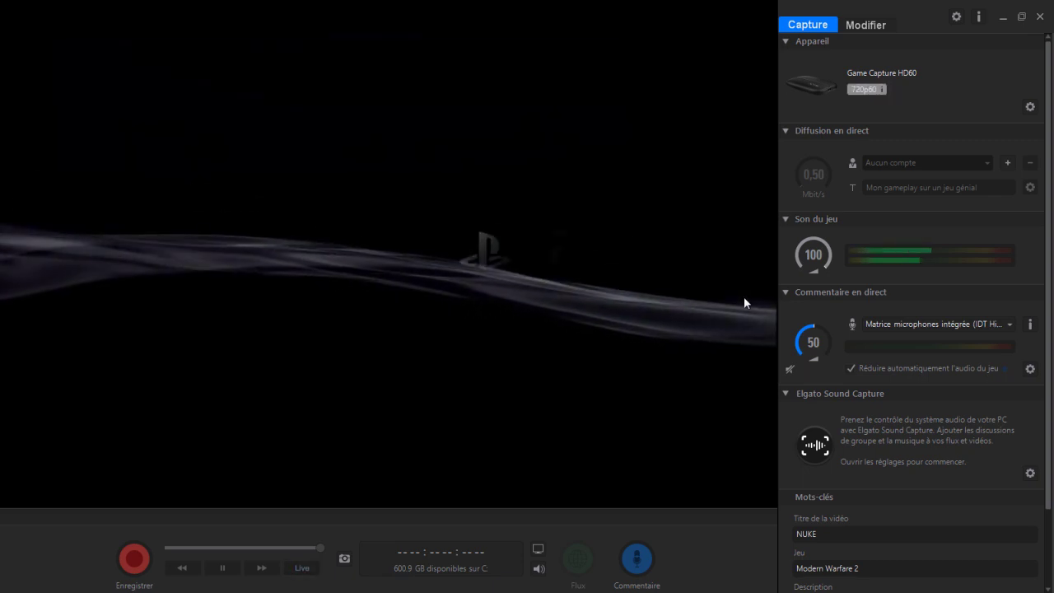
double_click(744, 302)
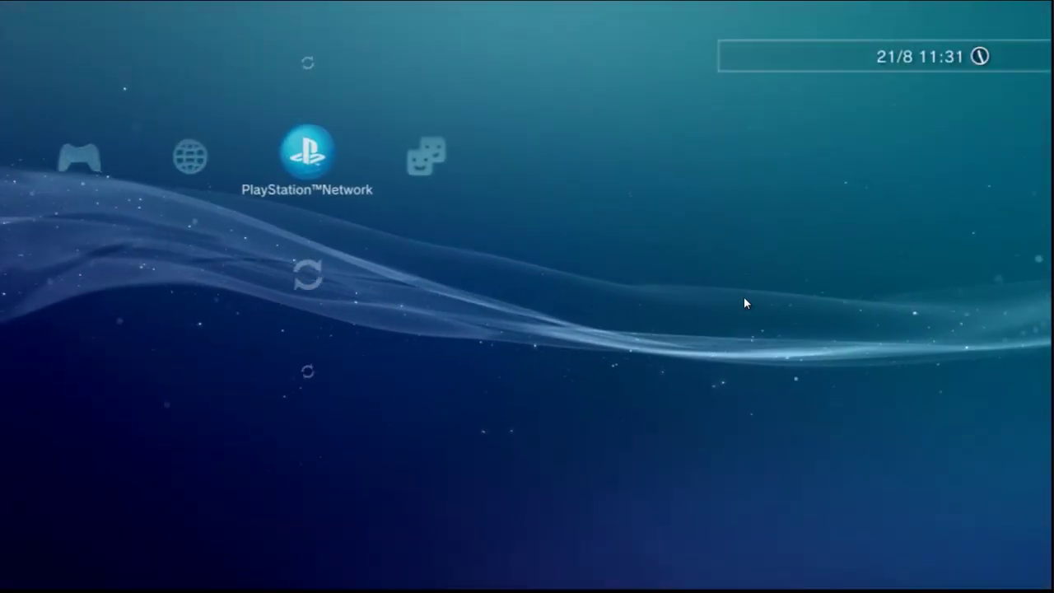
Show the Utilisateurs category of the PS3 home menu.
key(Left)
key(Left)
key(Left)
key(Left)
key(Left)
key(Left)
key(Left)
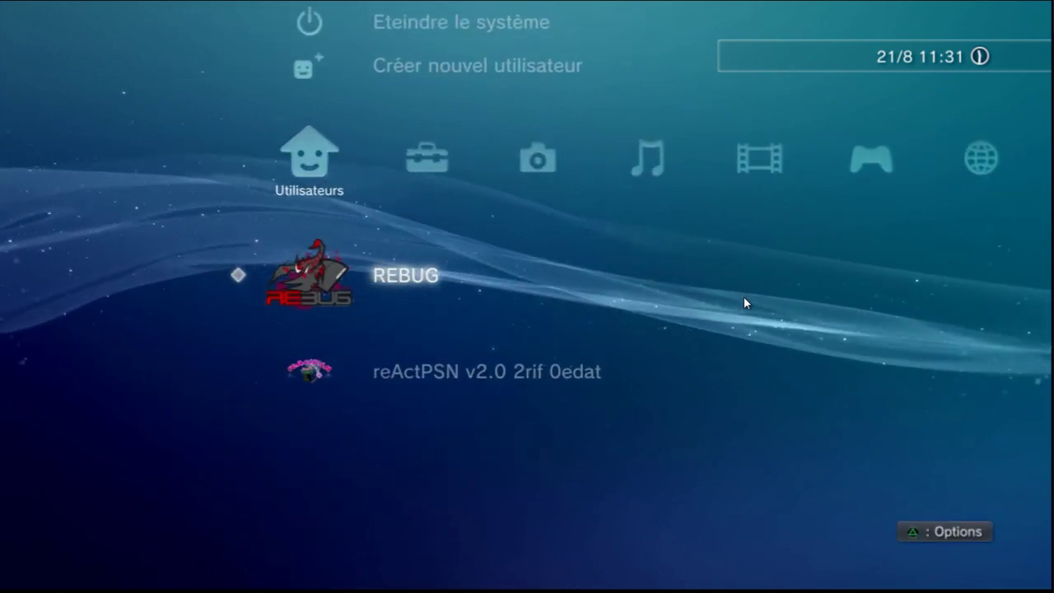
Open Navigateur Internet from the Réseau category of the PS3 home menu.
key(Right)
key(Right)
key(Right)
key(Right)
key(Right)
key(Right)
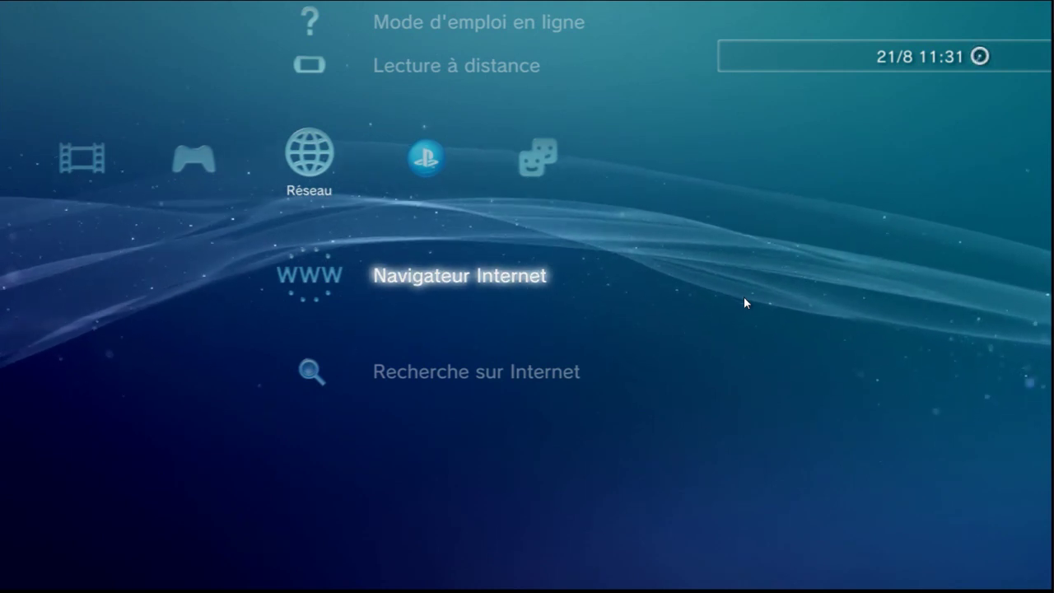
key(Return)
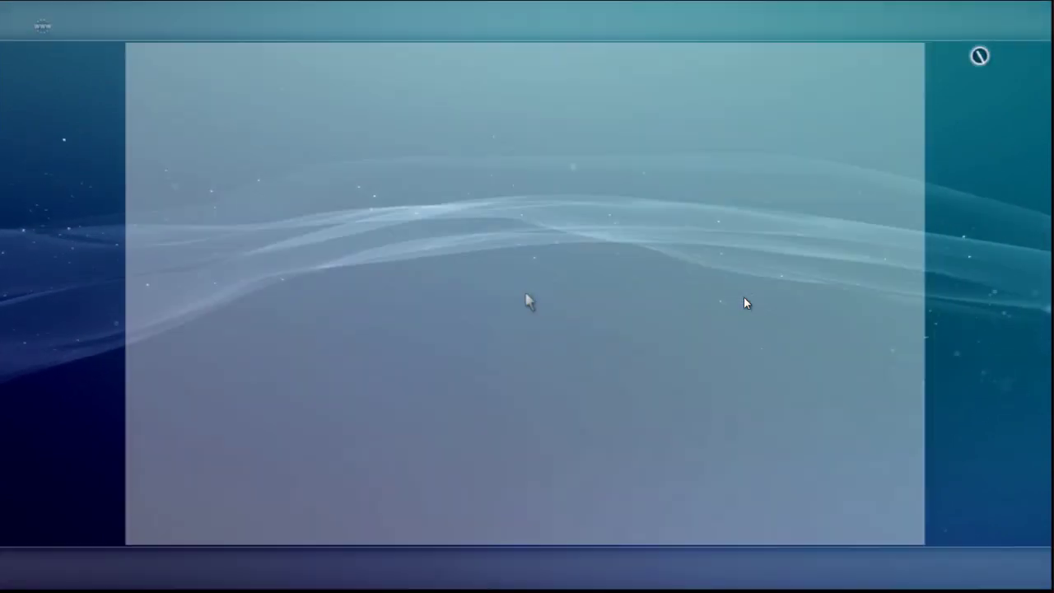
Try to open the browser's home page setting and dismiss the PS3HEN alert on the PS3Xploit page.
key(Escape)
key(Right)
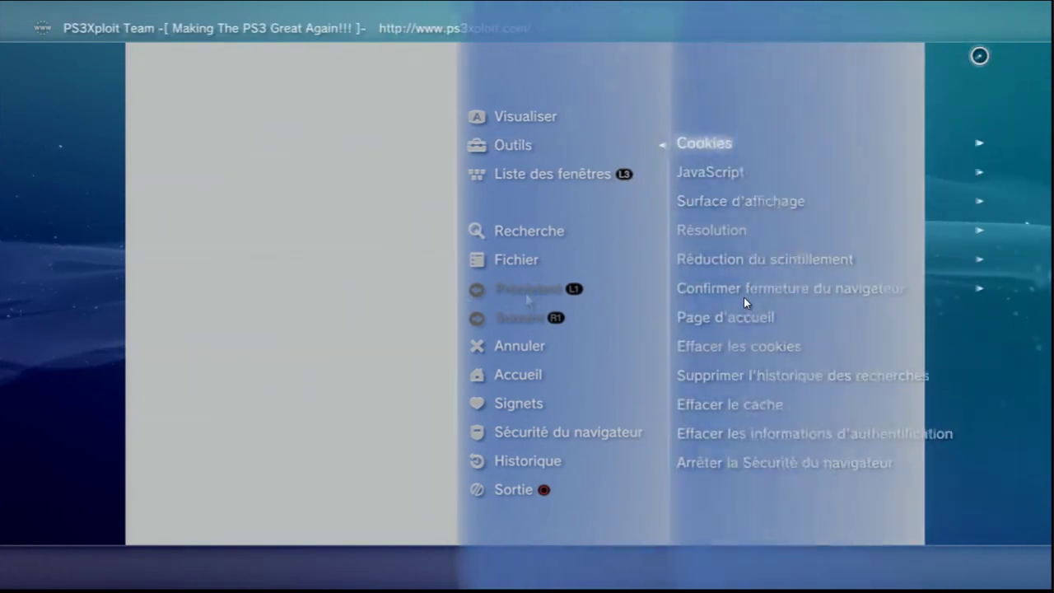
key(Down)
key(Return)
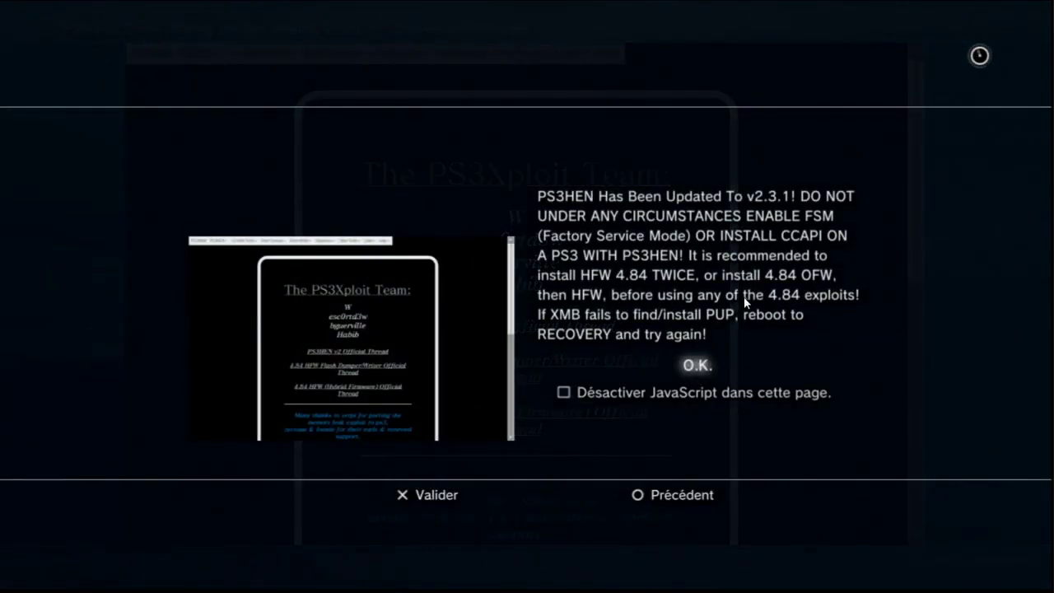
key(Escape)
Set the PS3 browser's home page to a blank page (about:blank) and validate the setting.
key(Up)
key(Up)
key(Right)
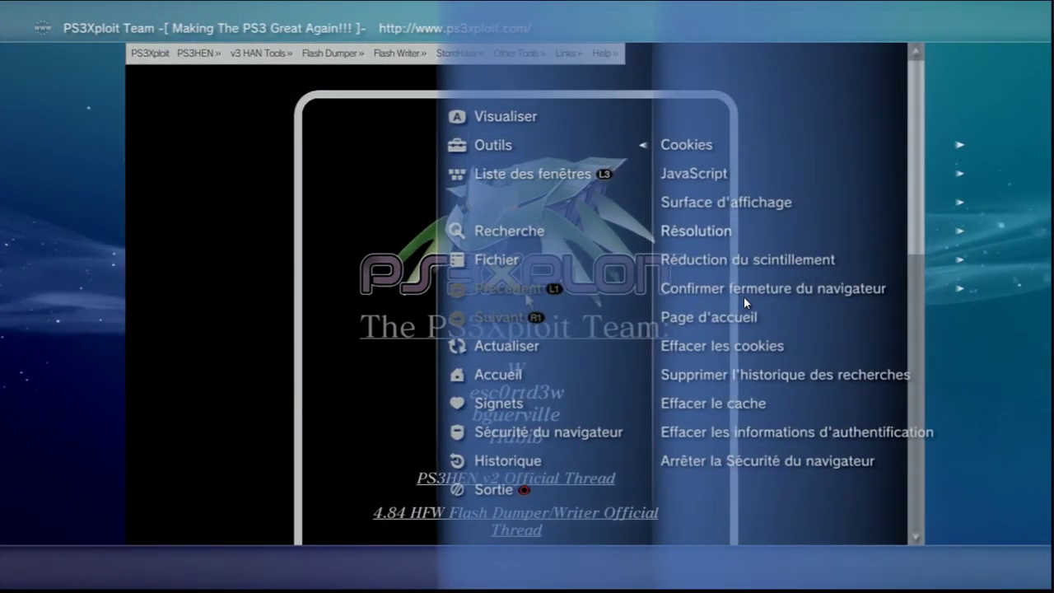
key(Down)
key(Return)
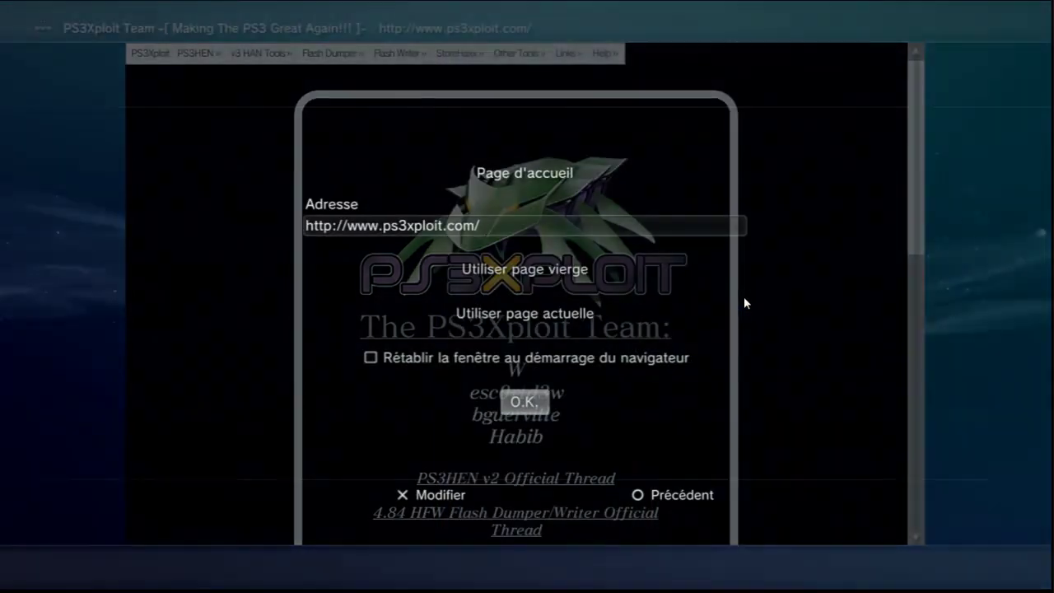
key(Down)
key(Return)
key(Down)
key(Down)
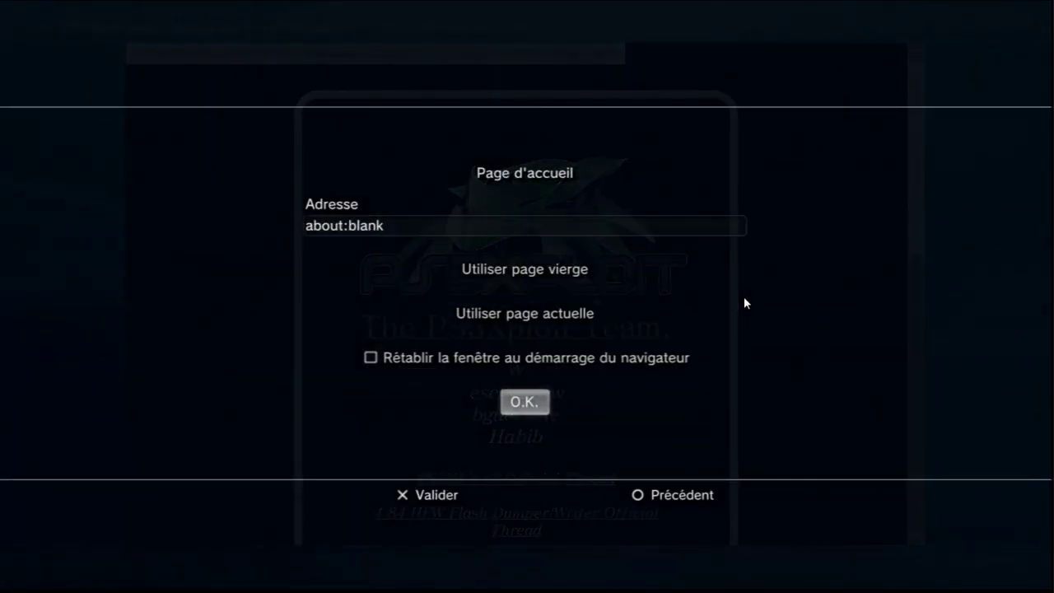
key(Return)
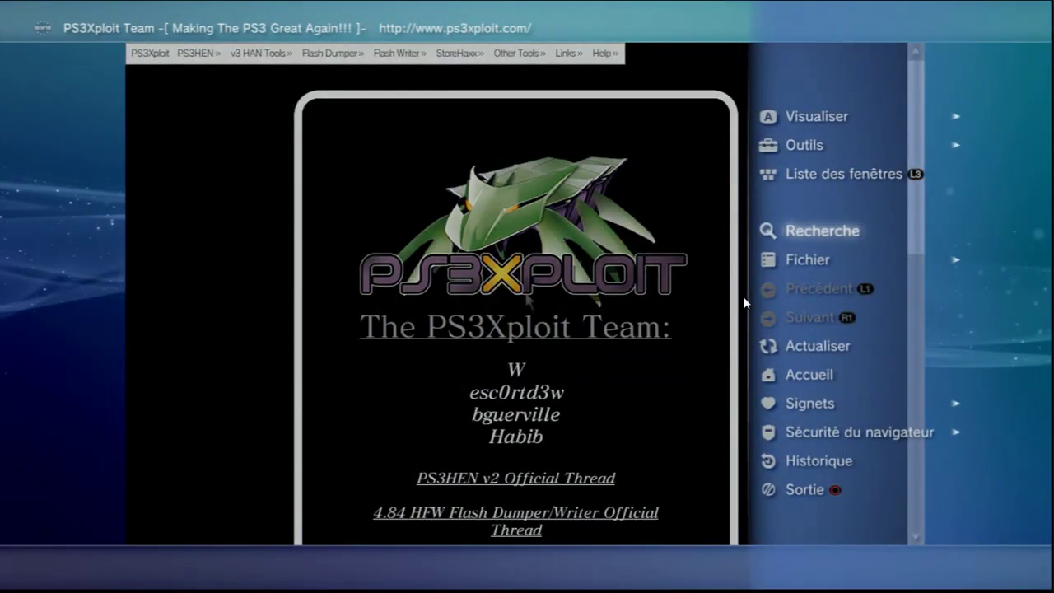
Clear the PS3 browser's cache and confirm the deletion.
key(Up)
key(Up)
key(Return)
key(Down)
key(Down)
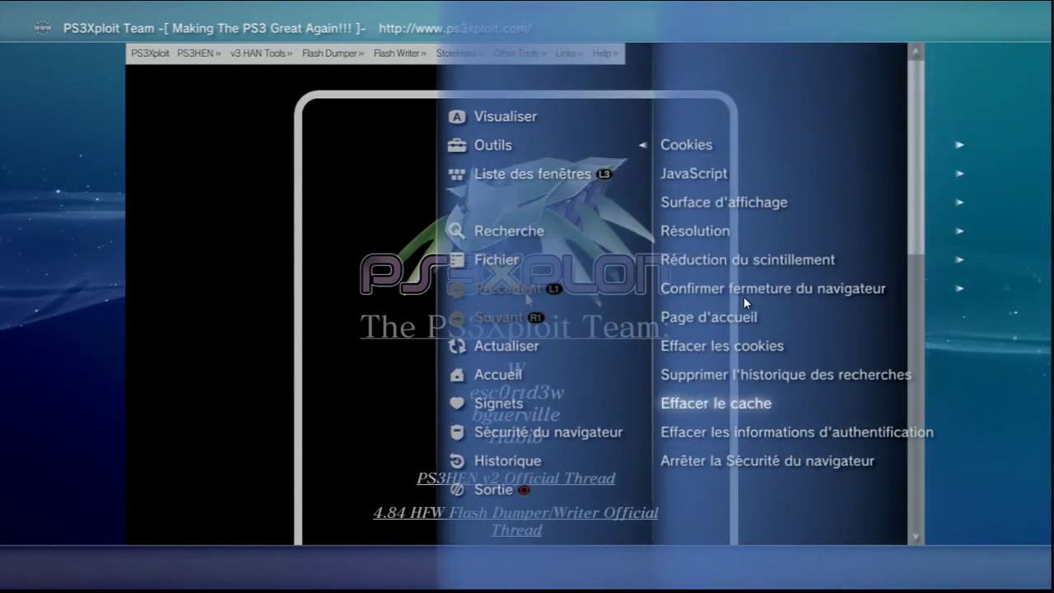
key(Return)
key(Return)
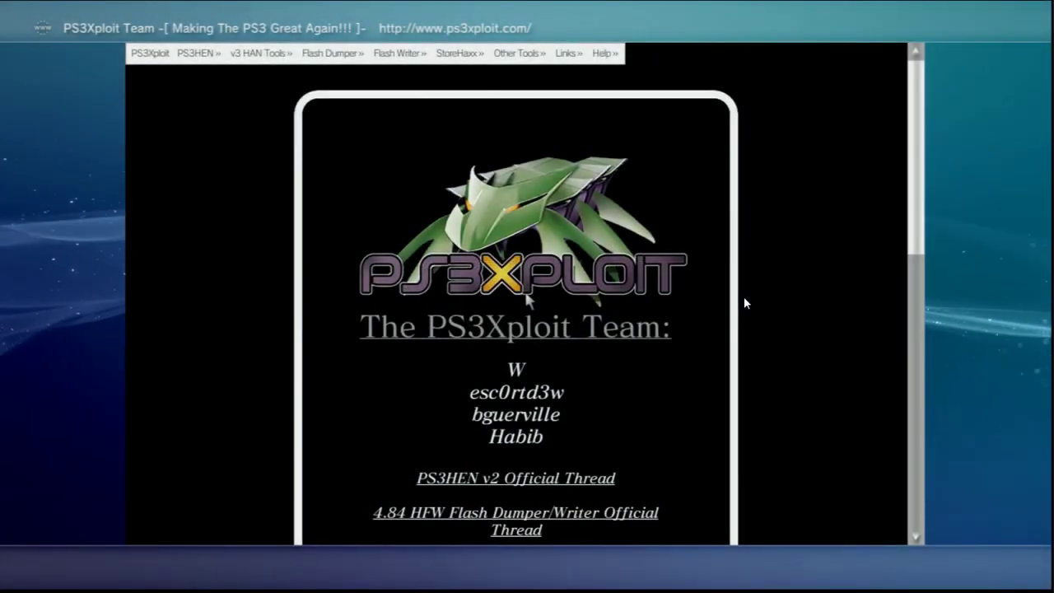
Delete the PS3 browser's cookies and confirm the deletion.
key(Menu)
key(Return)
key(Up)
key(Up)
key(Up)
key(Up)
key(Down)
key(Down)
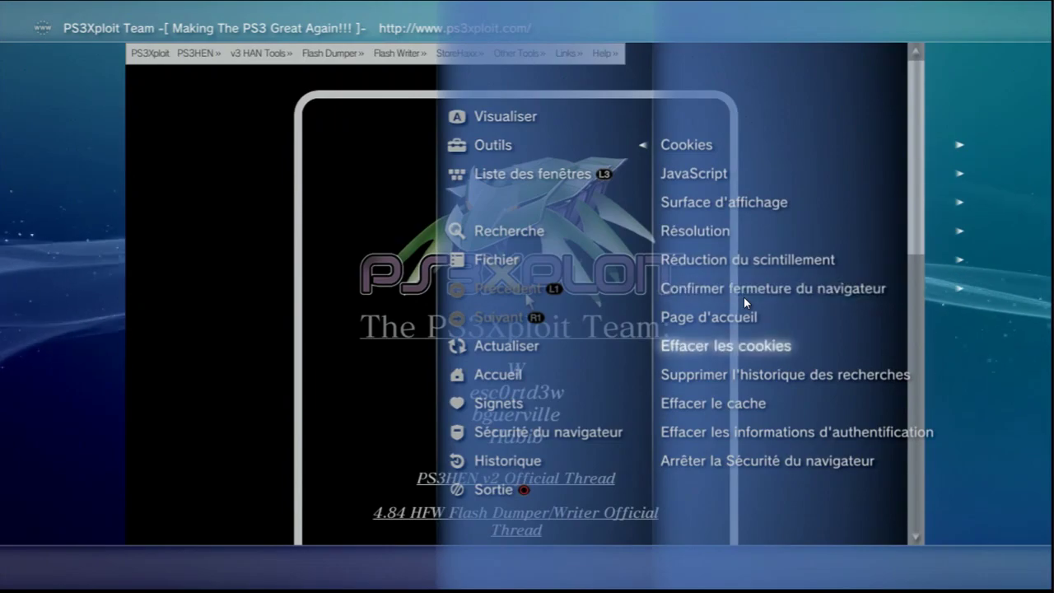
key(Return)
key(Return)
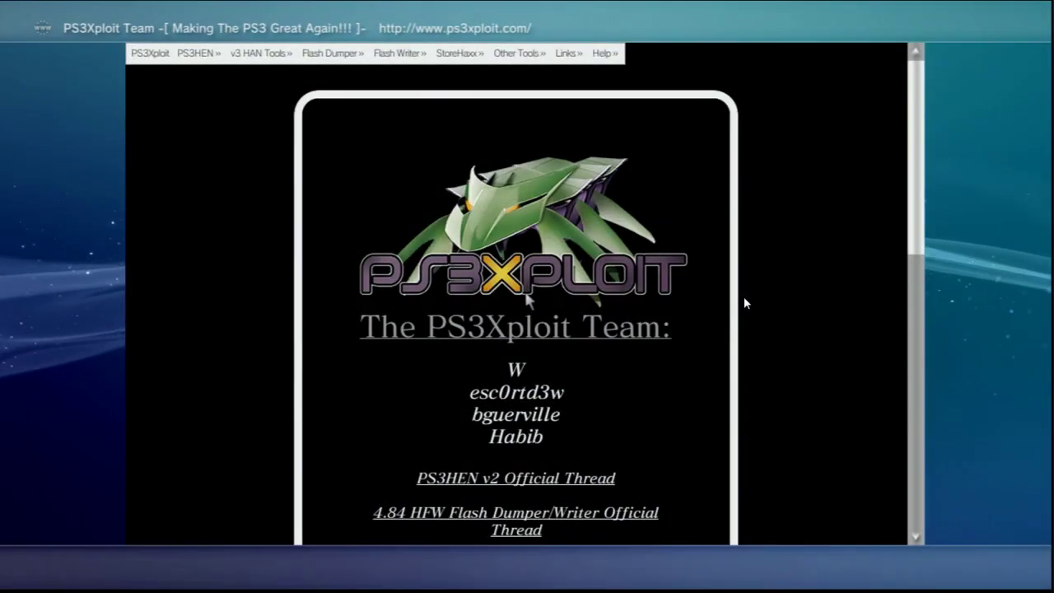
Exit the PS3 browser and reopen it on its blank home page.
key(Escape)
key(Return)
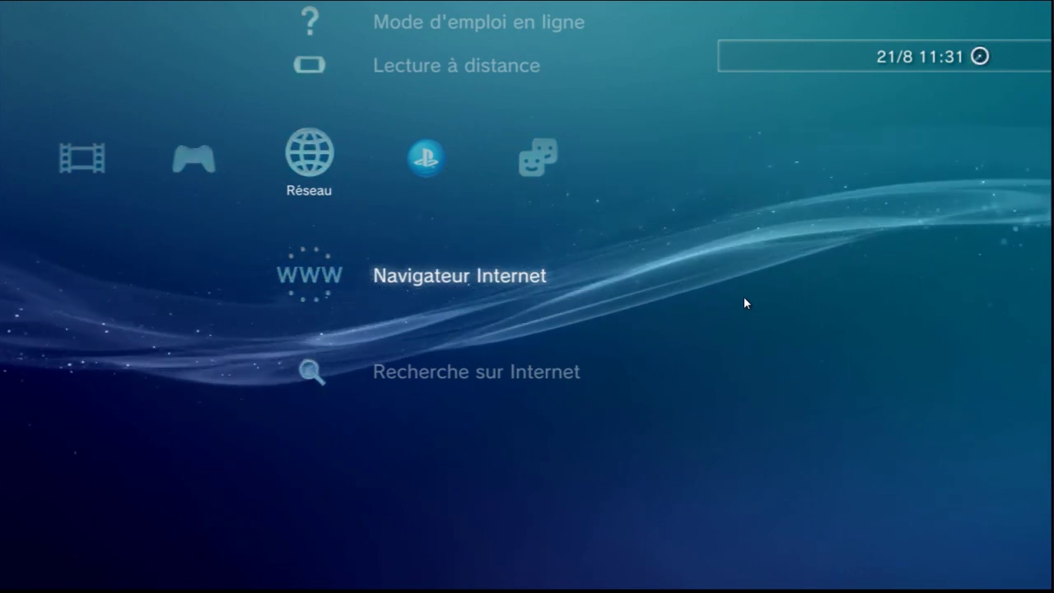
key(Return)
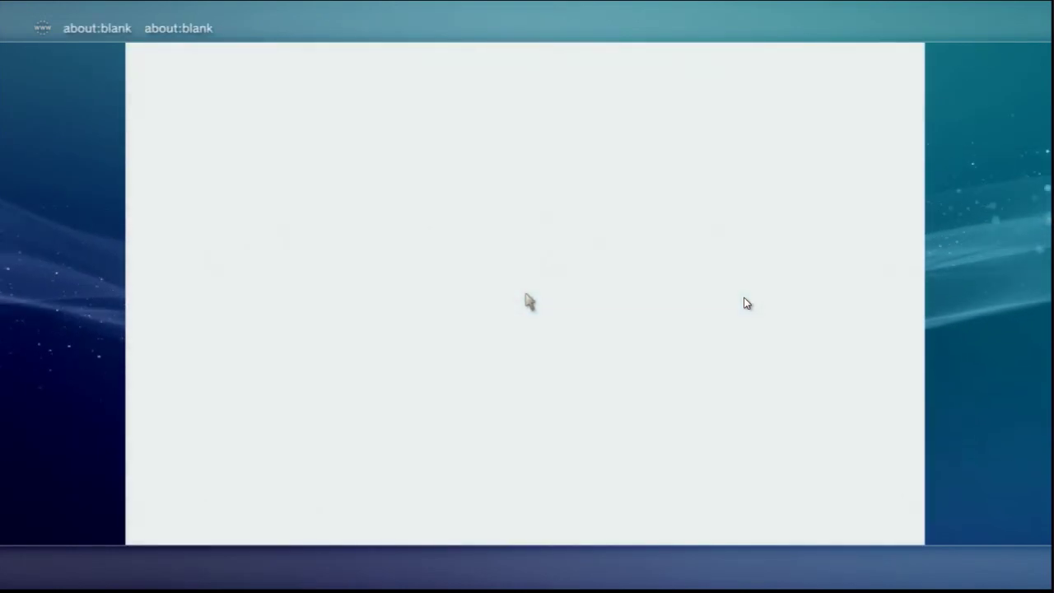
Replace about:blank in the browser's address entry with 192.168.1.9:8000 and load the miniweb directory.
key(Return)
key(BackSpace)
key(BackSpace)
key(BackSpace)
key(BackSpace)
key(BackSpace)
key(BackSpace)
key(BackSpace)
key(BackSpace)
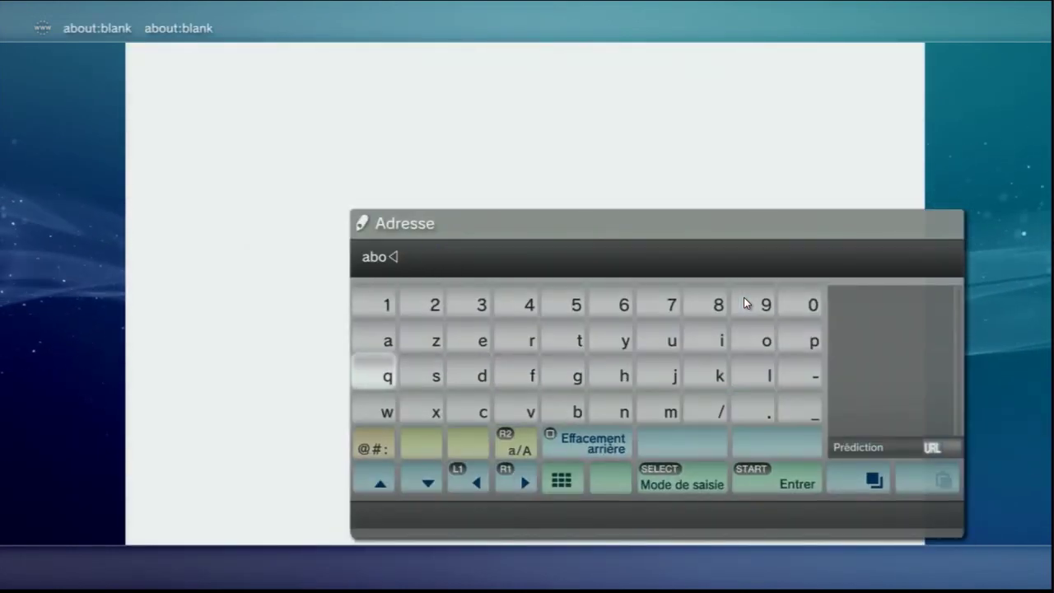
key(BackSpace)
key(BackSpace)
key(BackSpace)
text(19)
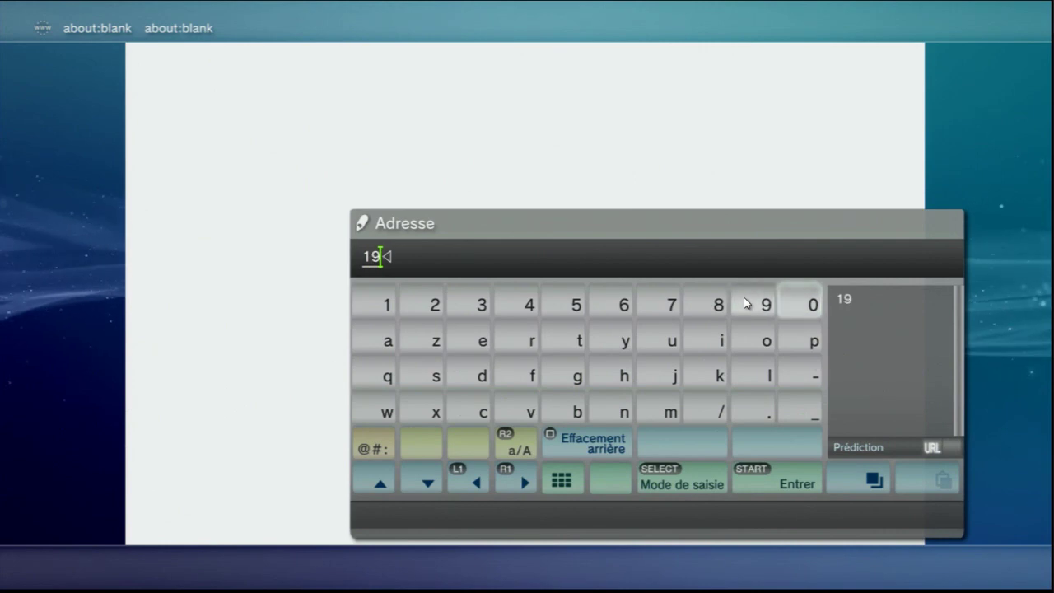
text(2.)
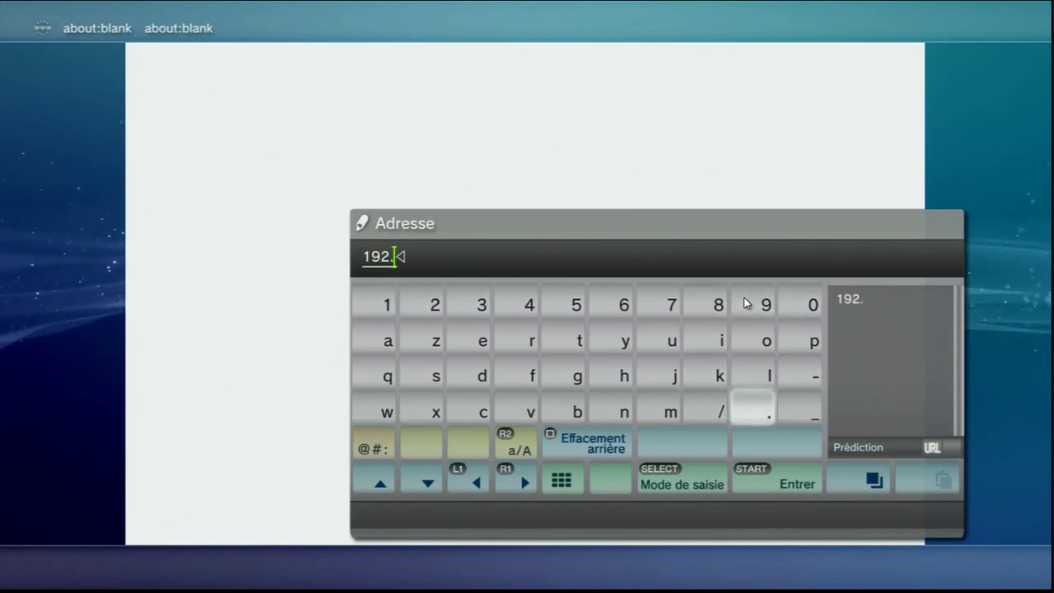
text(1)
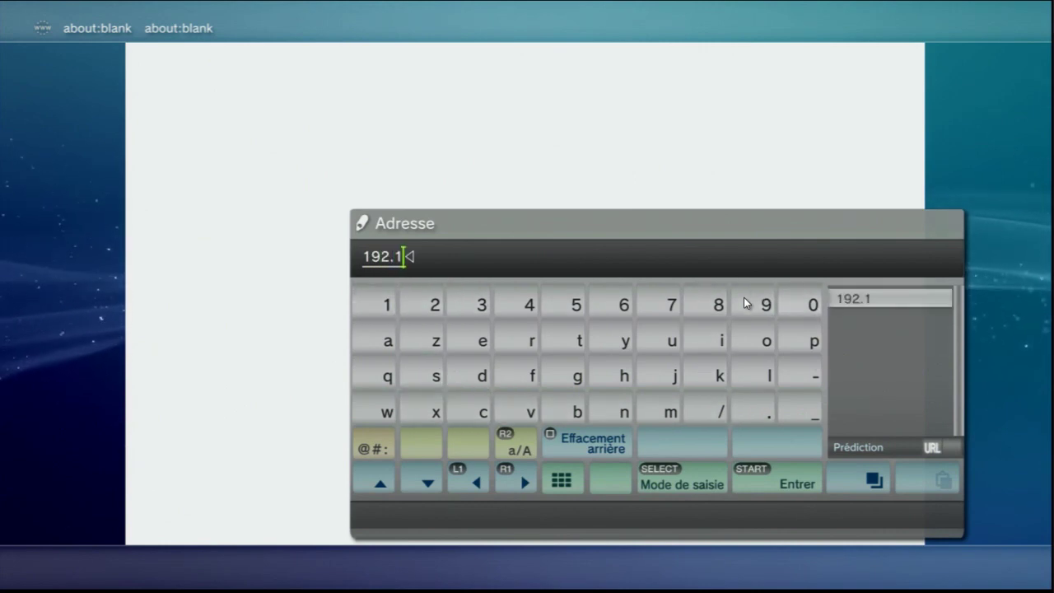
text(68)
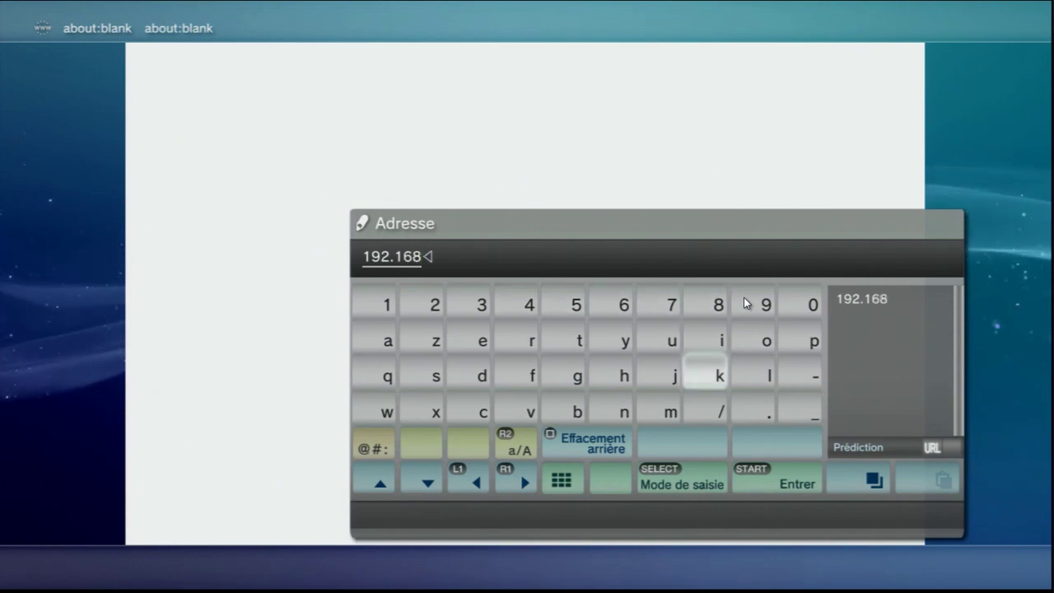
text(.1)
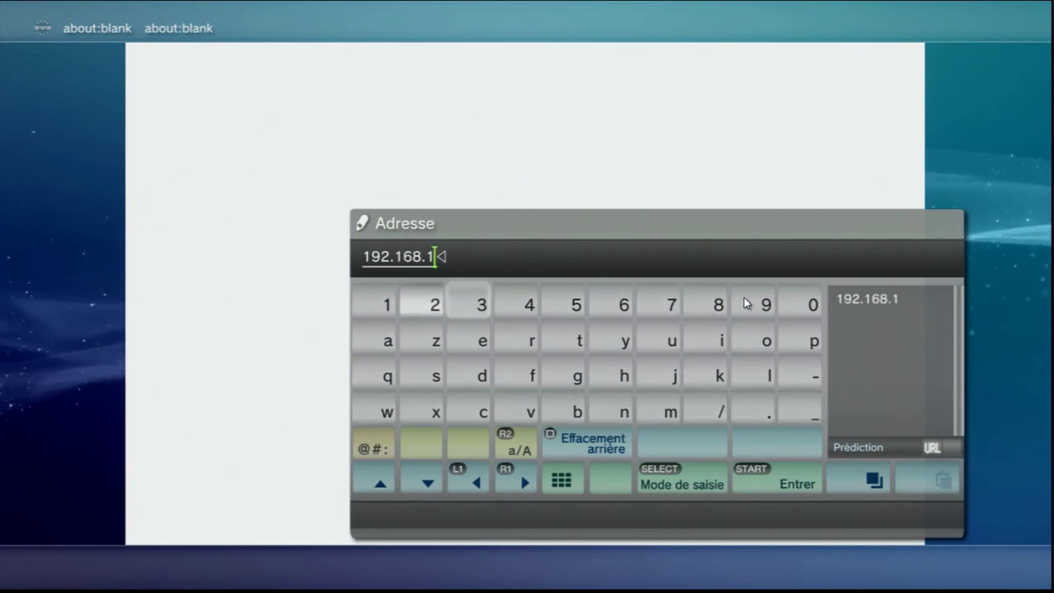
text(.9)
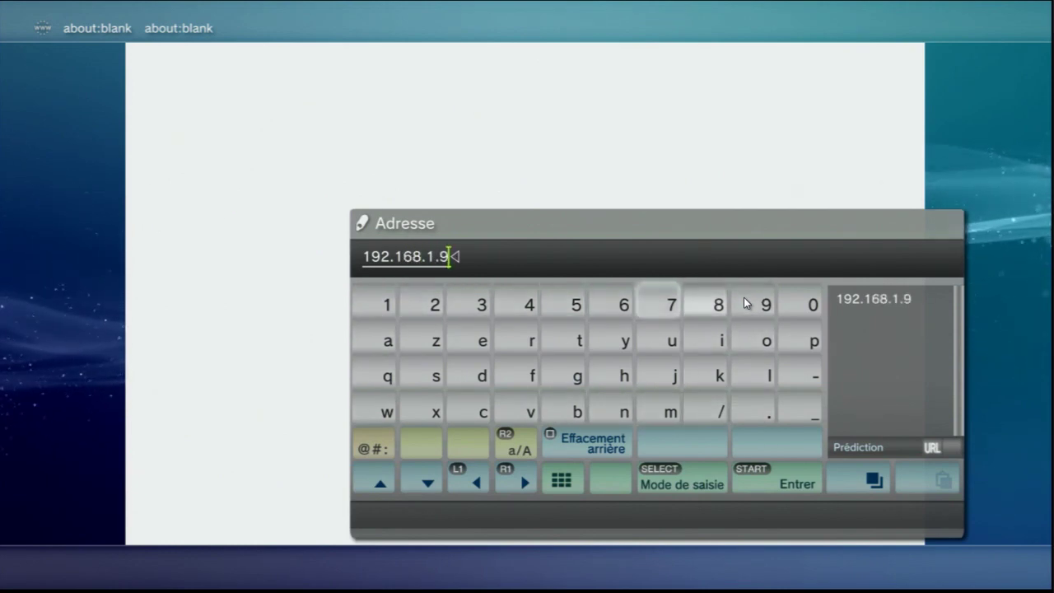
text(:)
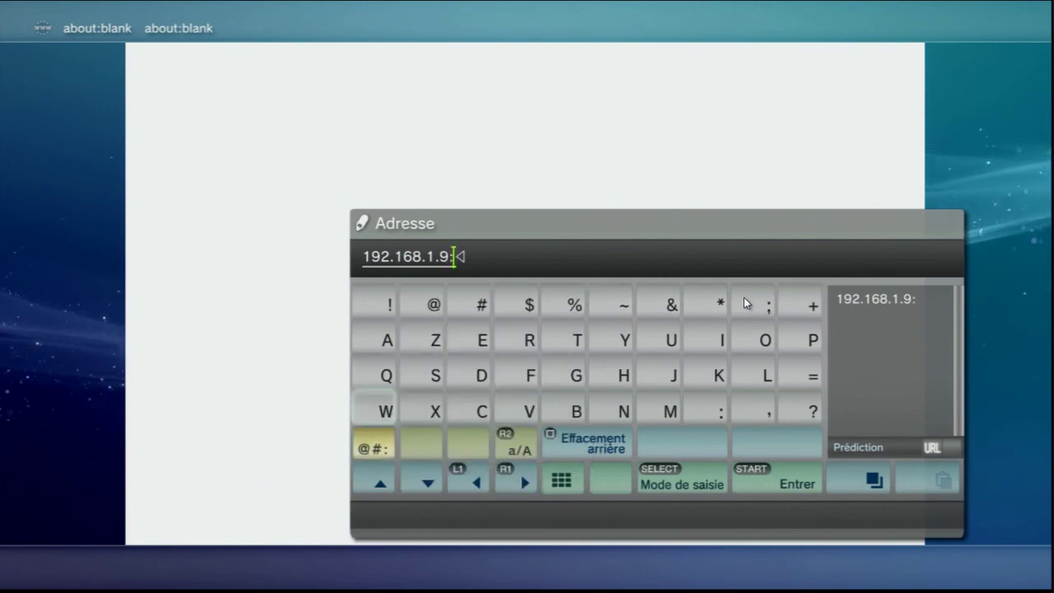
text(8)
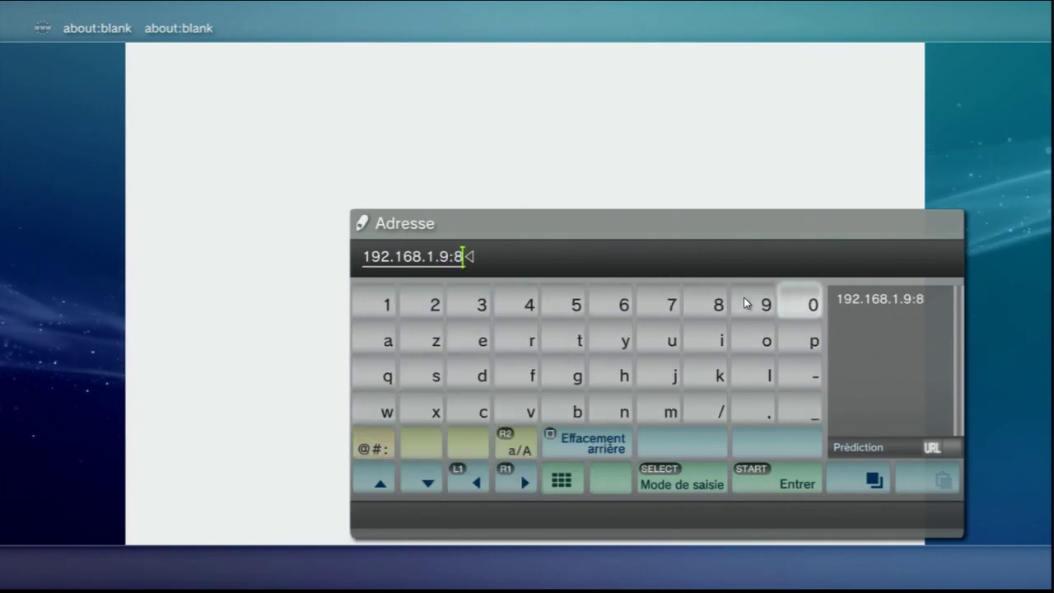
text(000)
key(Return)
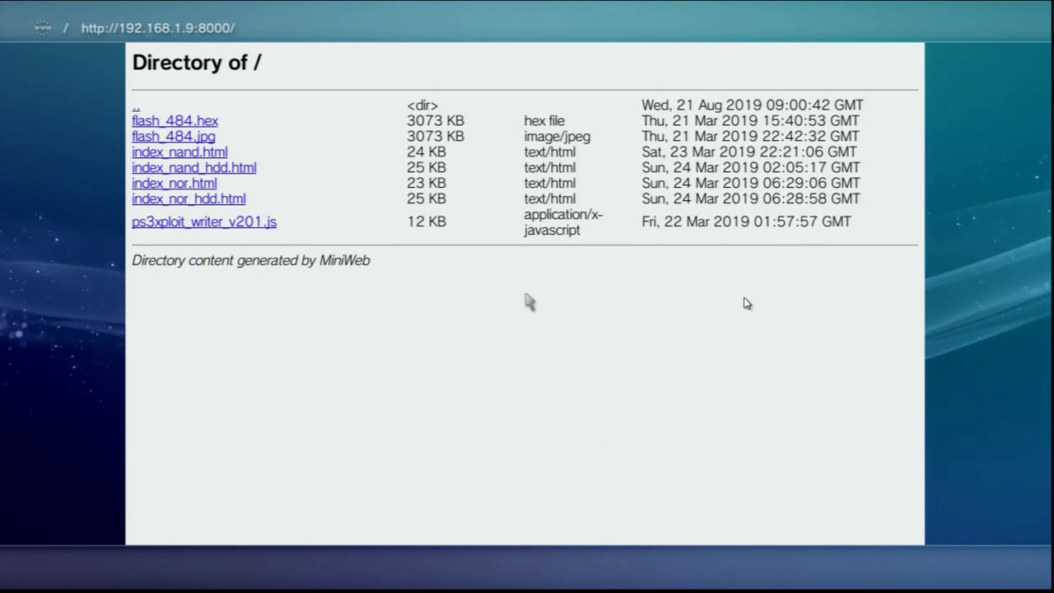
Open index_nor.html from the server directory and accept the 4.84 HFW notice.
click(177, 185)
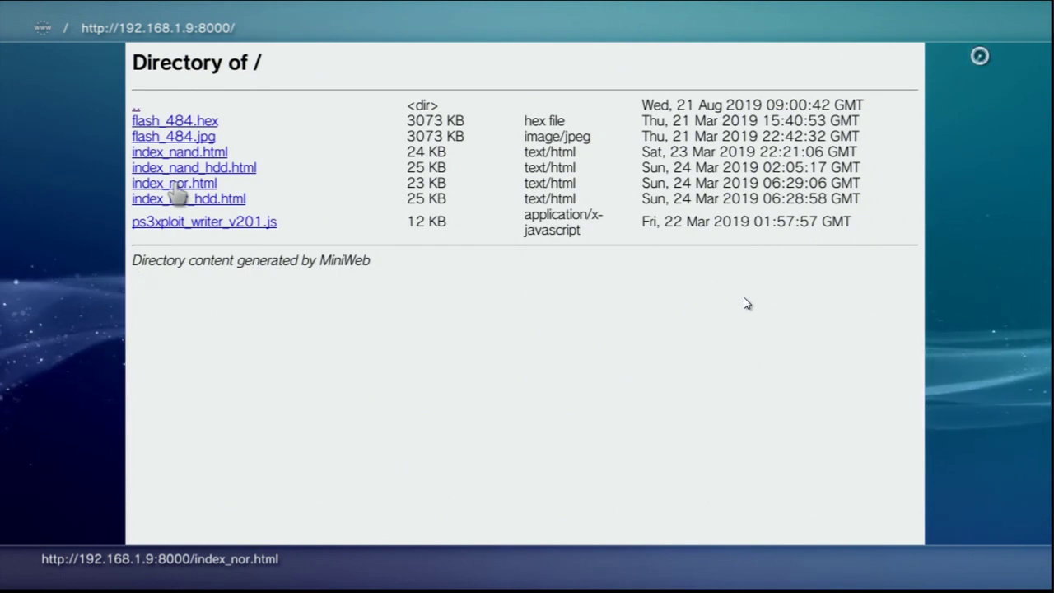
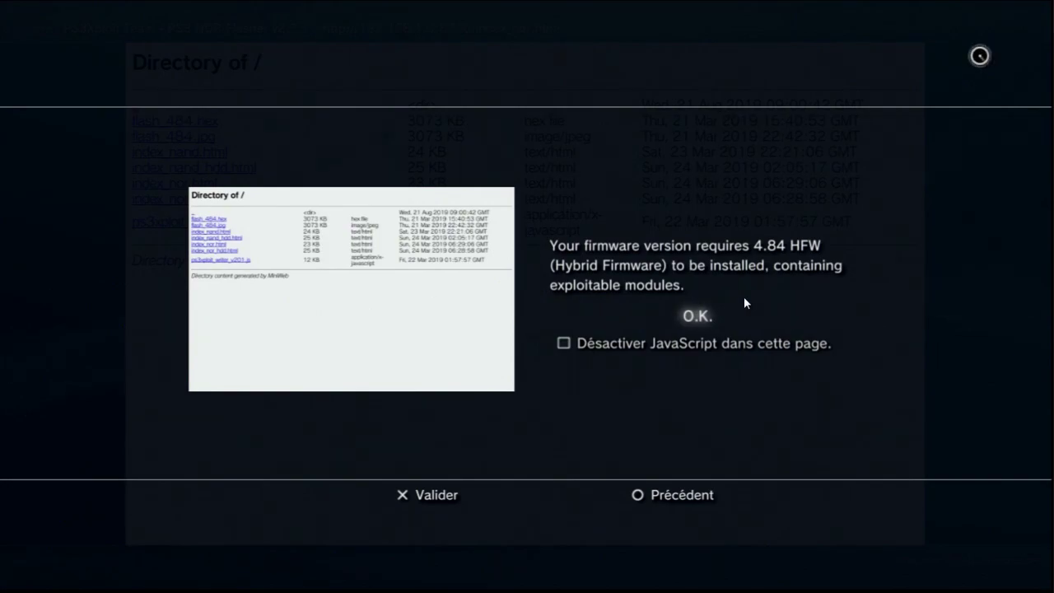
key(Return)
Initialize the exploitation with /dev_usb000/flash_484.hex as the patch path and patch the NOR flash memory.
scroll(743, 304, down, 3)
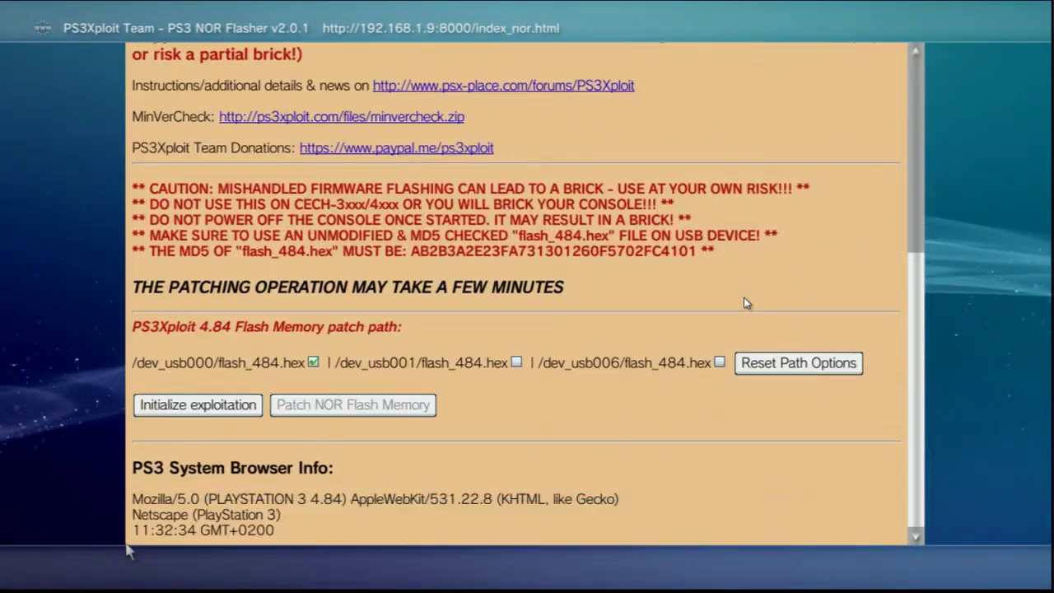
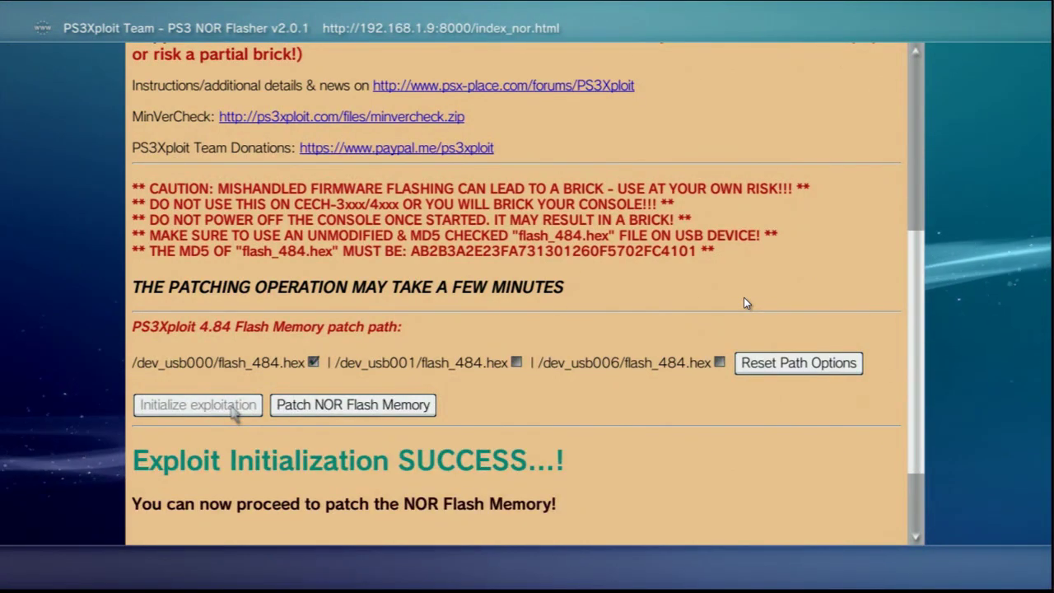
click(357, 411)
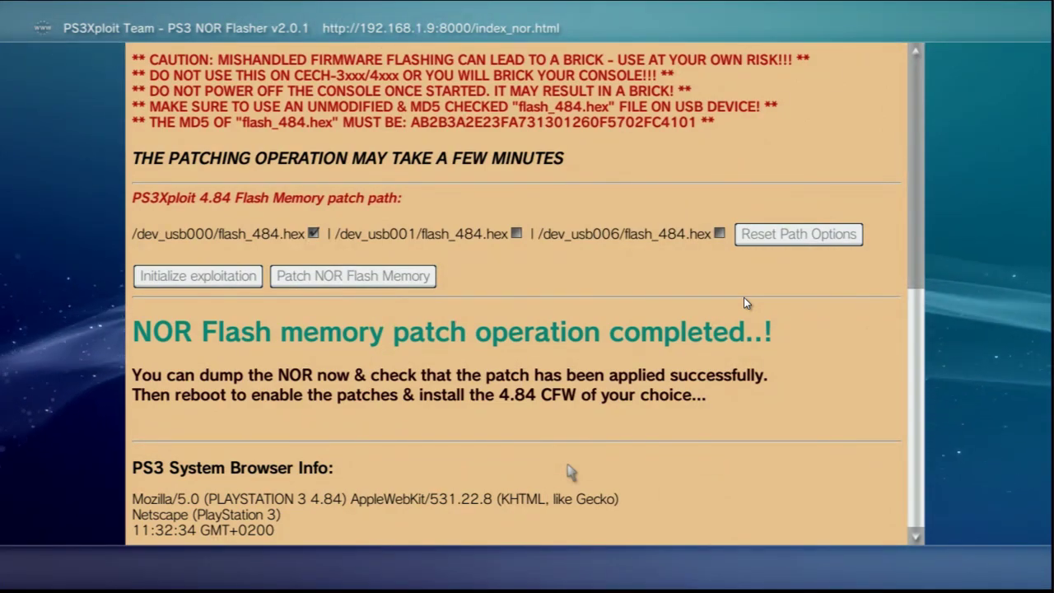
Close the PS3 browser, confirm the exit, and shut down the console from the XMB.
key(Escape)
key(Return)
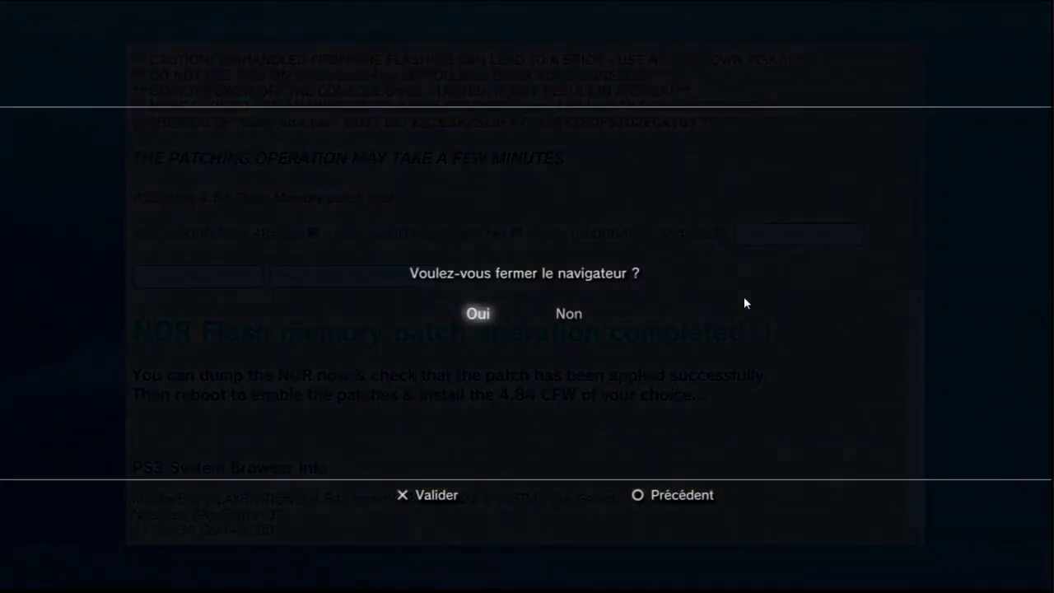
key(Left)
key(Left)
key(Left)
key(Left)
key(Left)
key(Left)
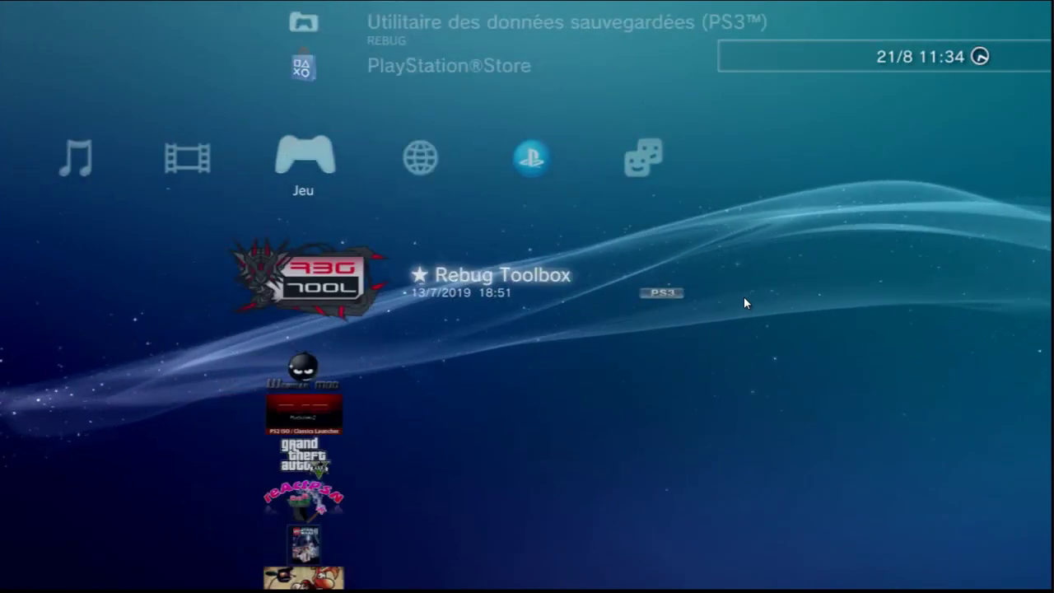
key(Up)
key(Up)
key(Return)
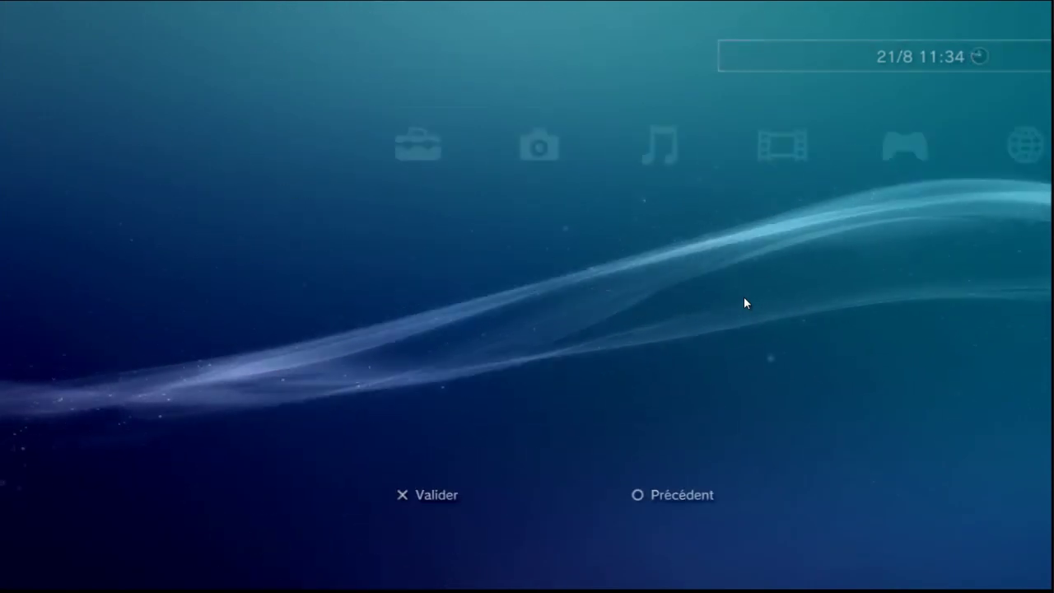
key(Return)
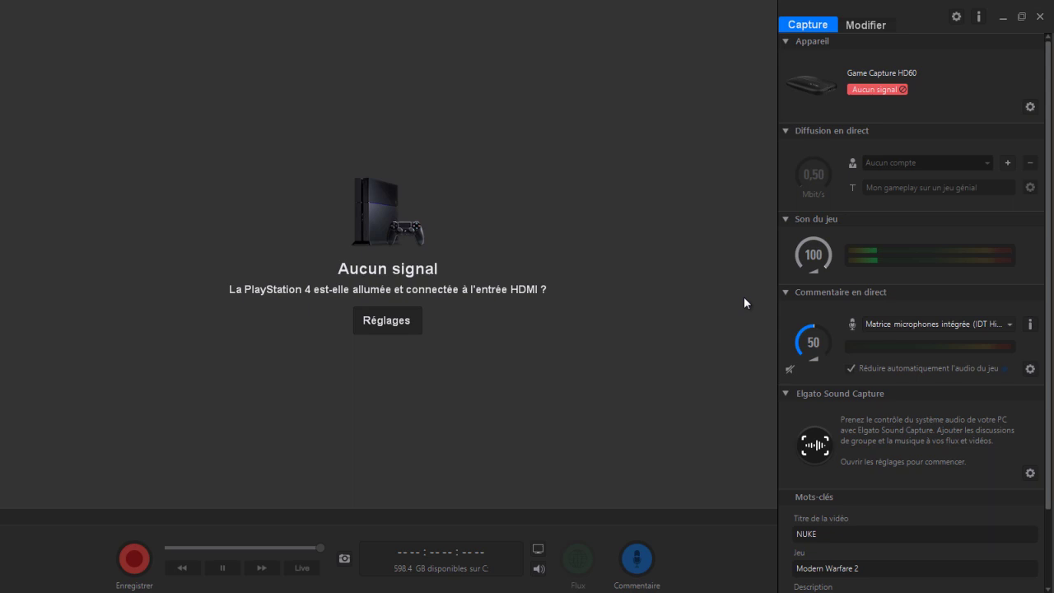
Restore the capture window to its smaller size and close the miniweb.exe server window.
click(1020, 17)
click(942, 169)
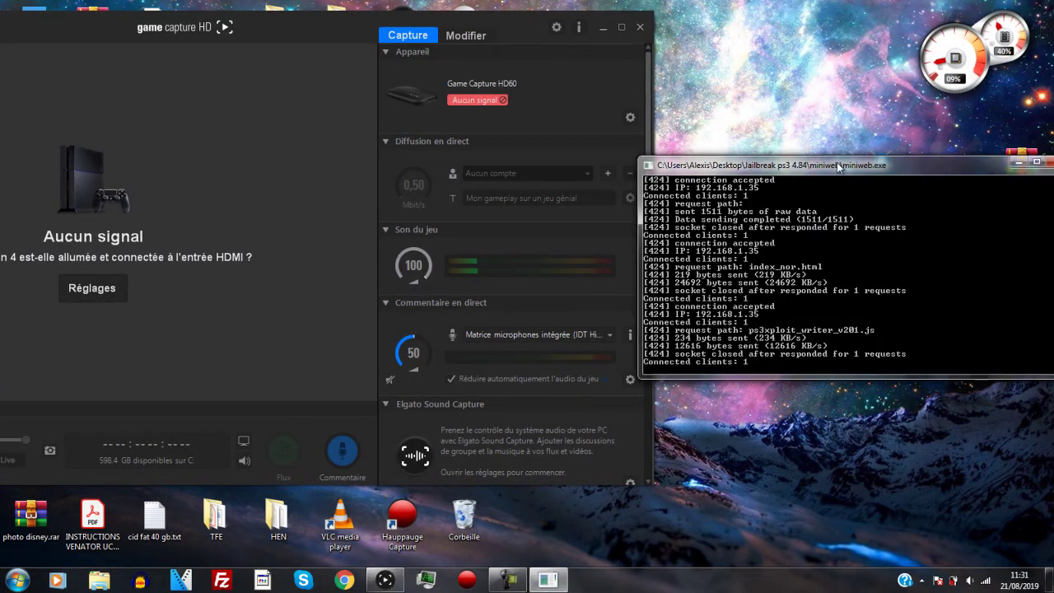
drag(839, 169, 894, 181)
click(886, 164)
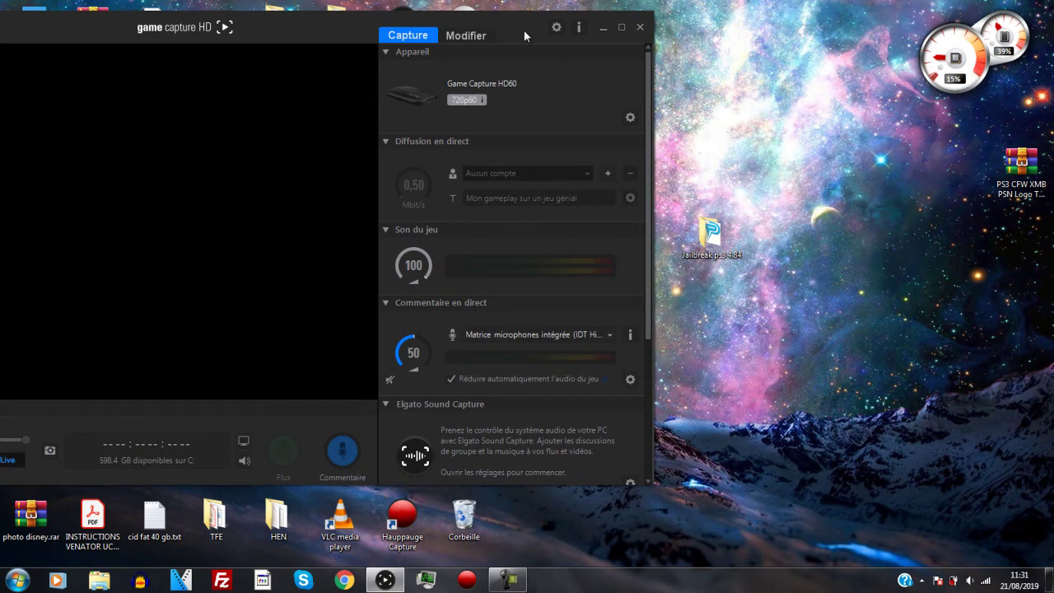
Bring the whole capture window into view and enlarge the console picture to full screen to follow the system update.
drag(516, 27, 767, 52)
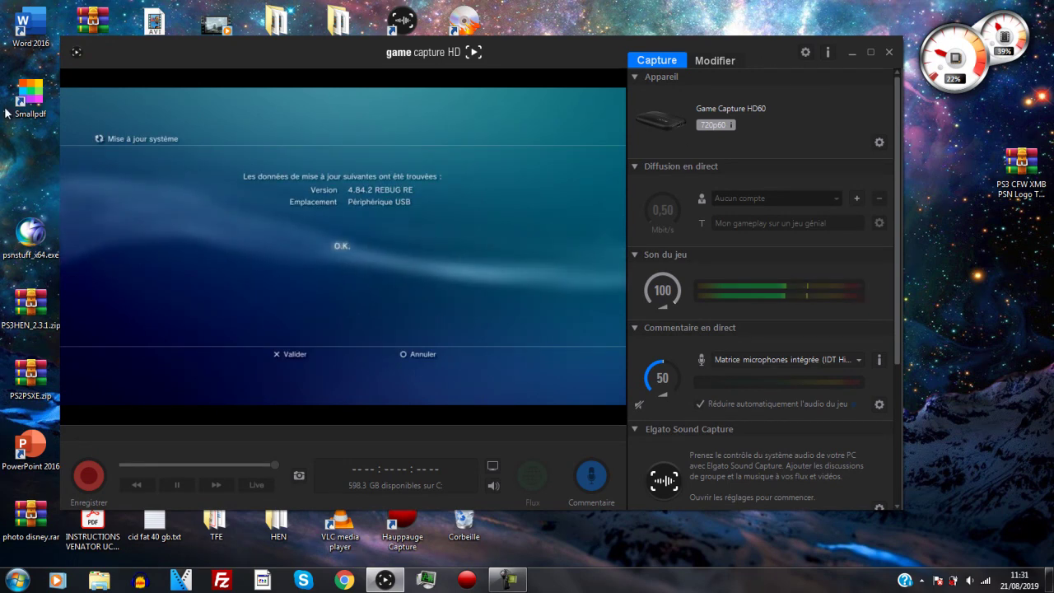
click(869, 52)
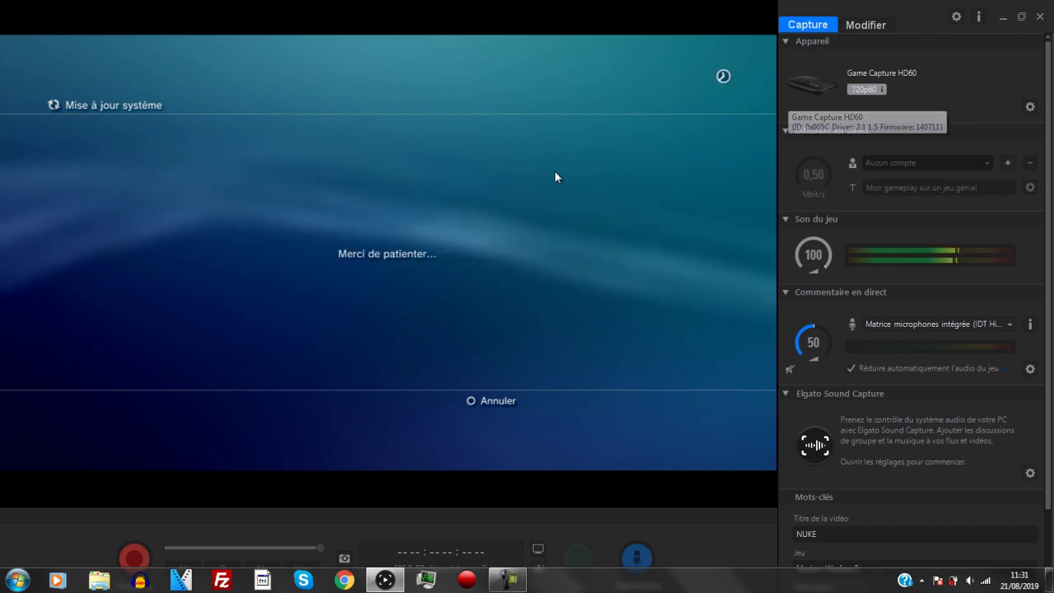
double_click(740, 232)
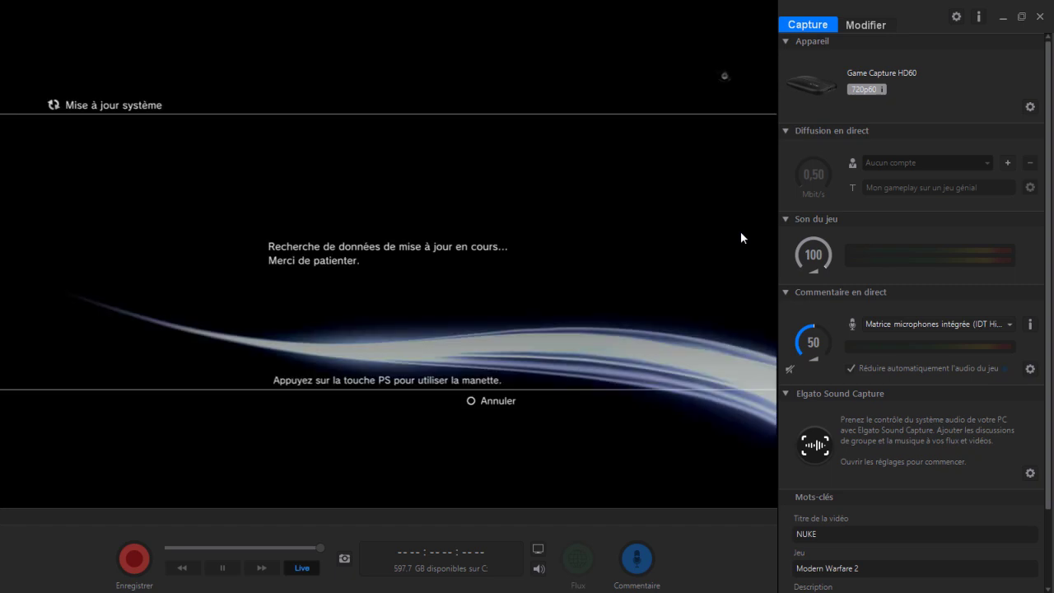
double_click(740, 233)
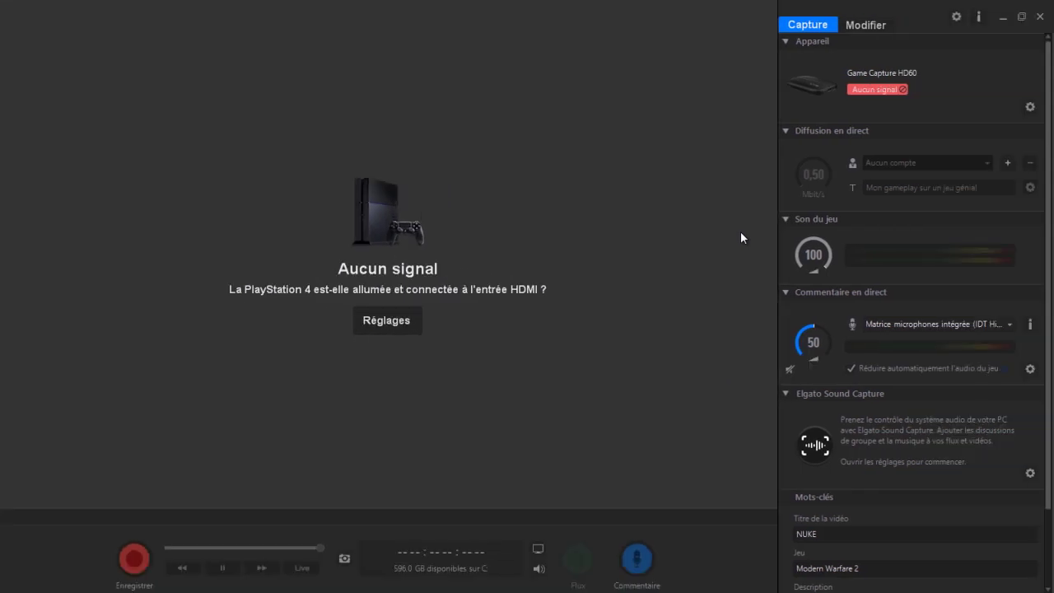
click(1020, 18)
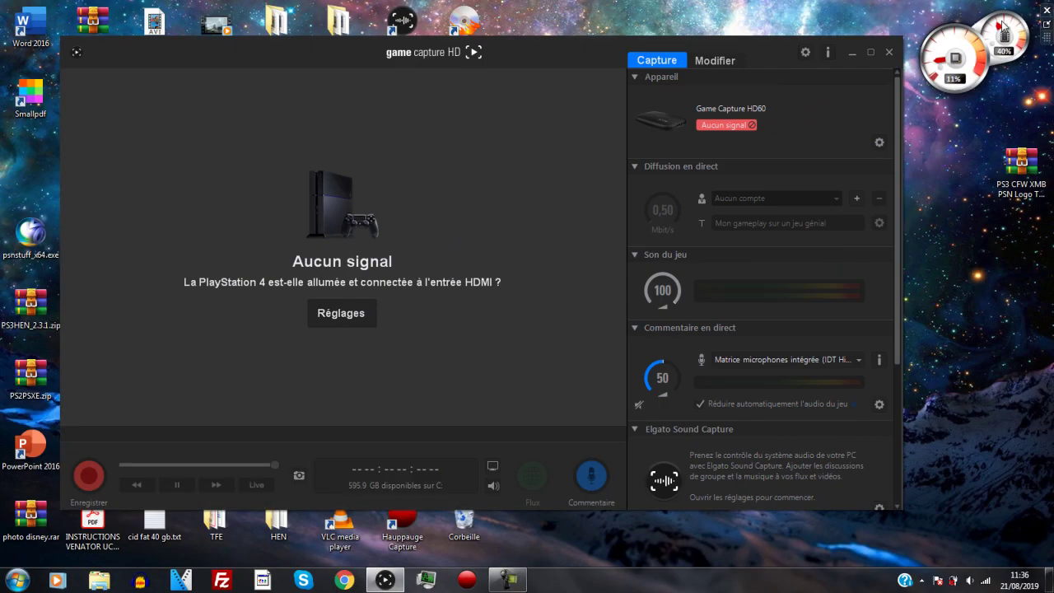
click(507, 579)
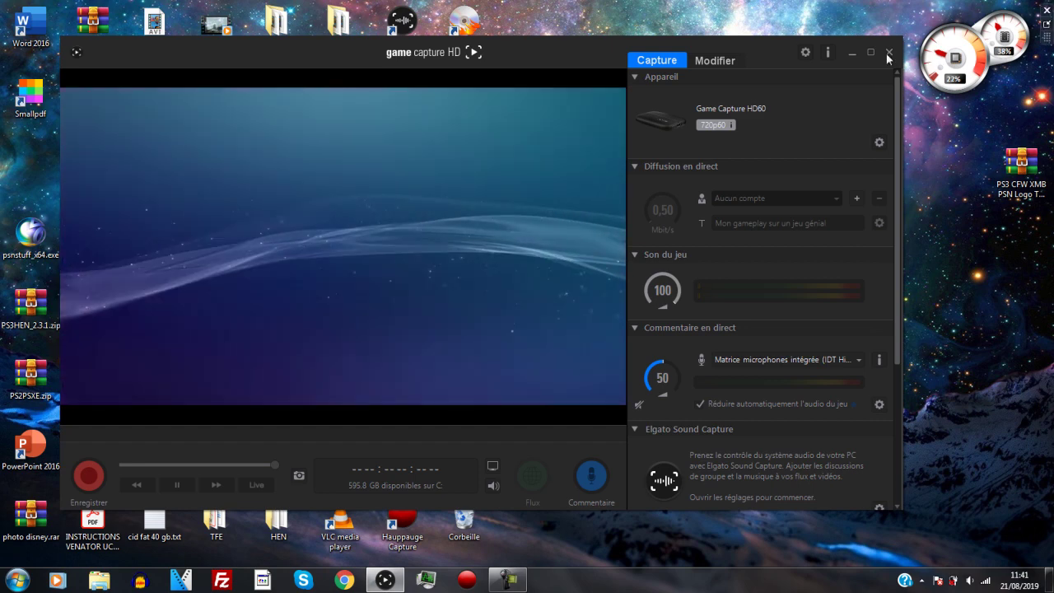
Maximize the capture window and switch the console picture to full screen to check the PS3 after the update.
double_click(561, 360)
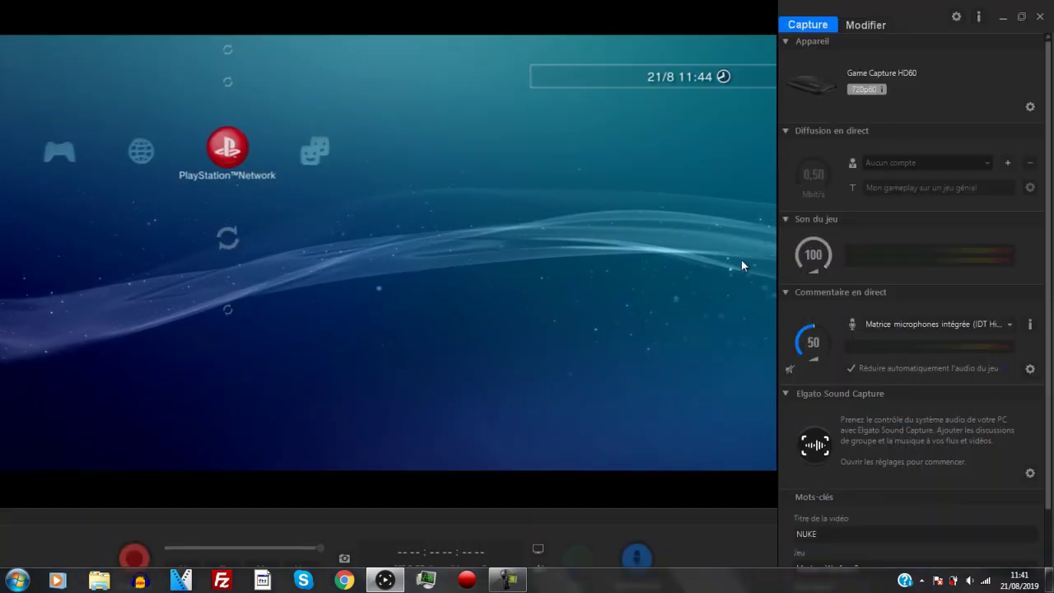
double_click(673, 397)
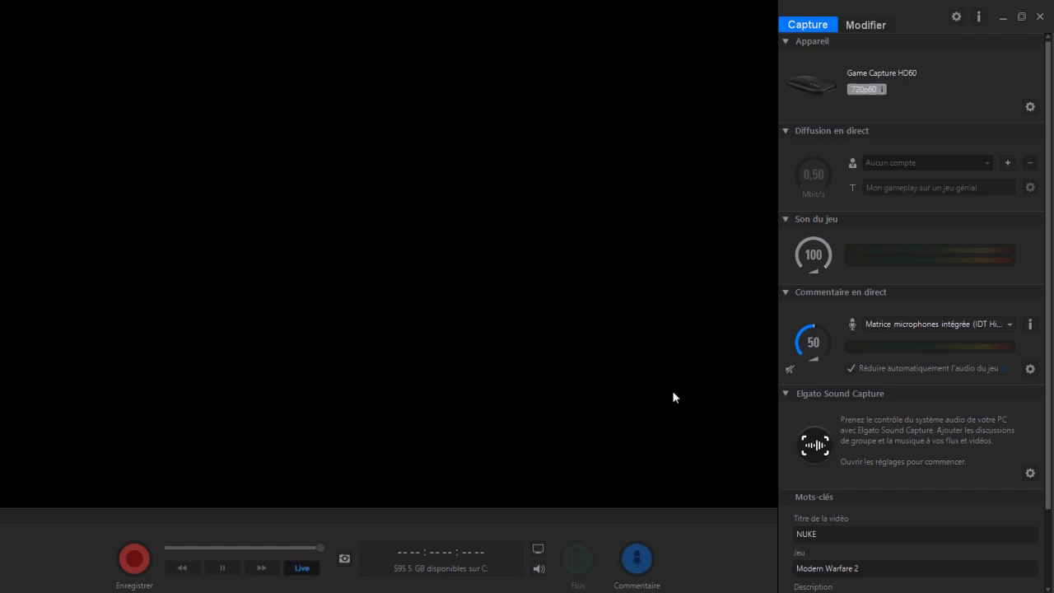
double_click(673, 391)
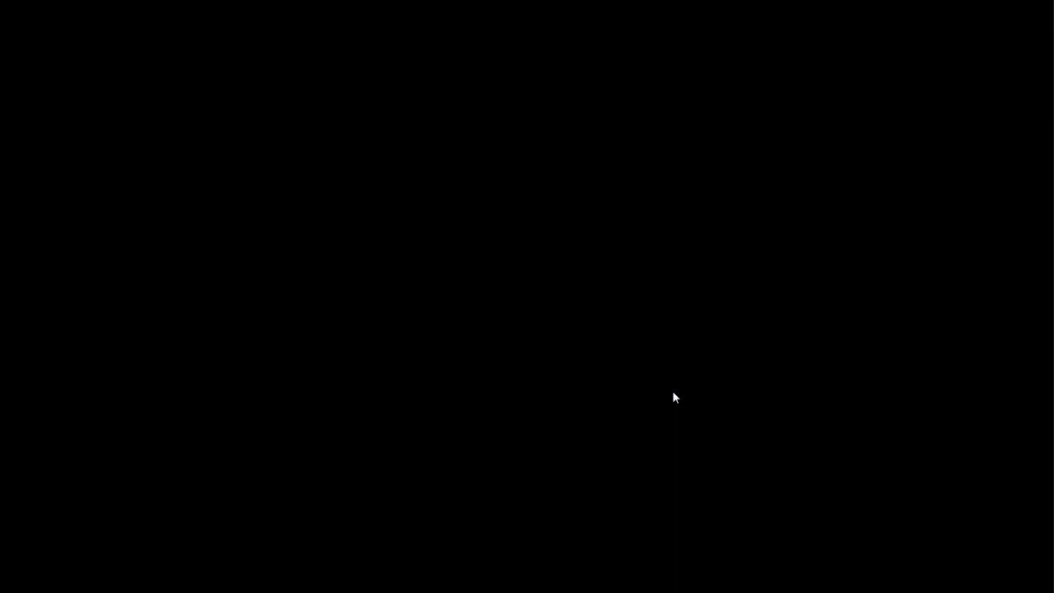
double_click(673, 395)
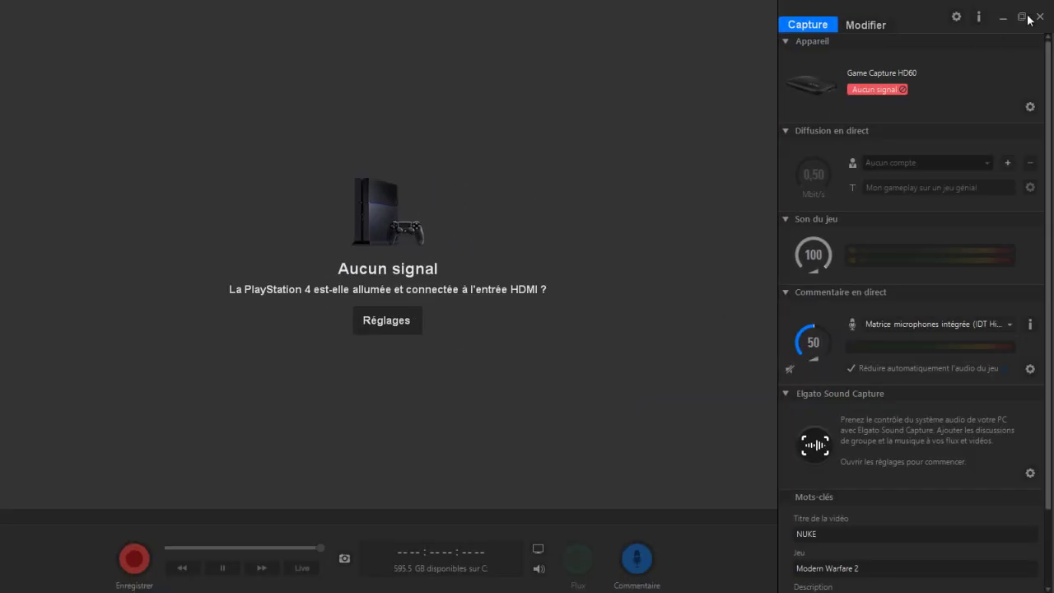
click(1023, 19)
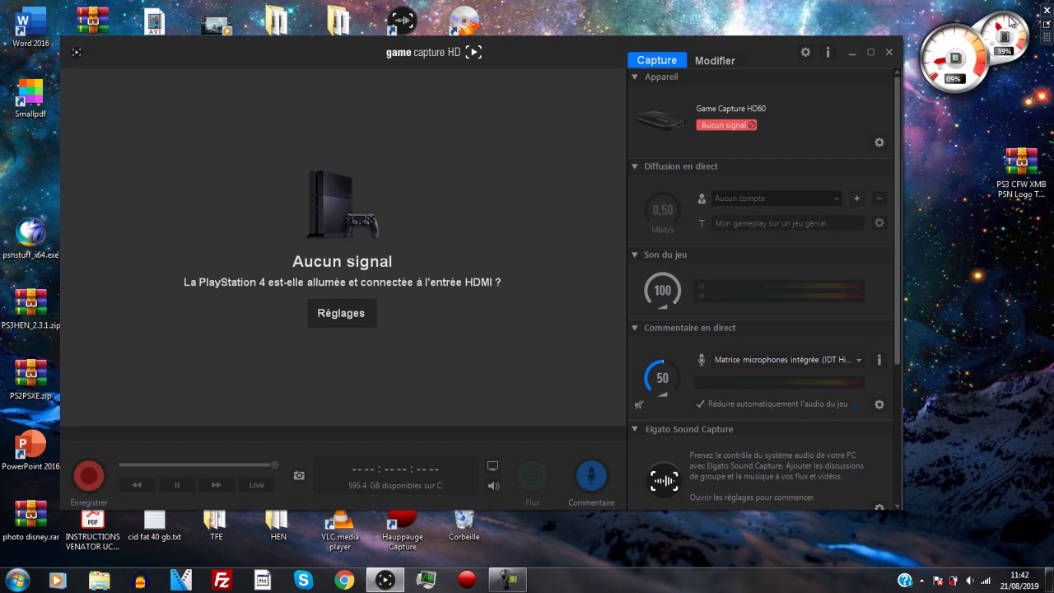
click(507, 579)
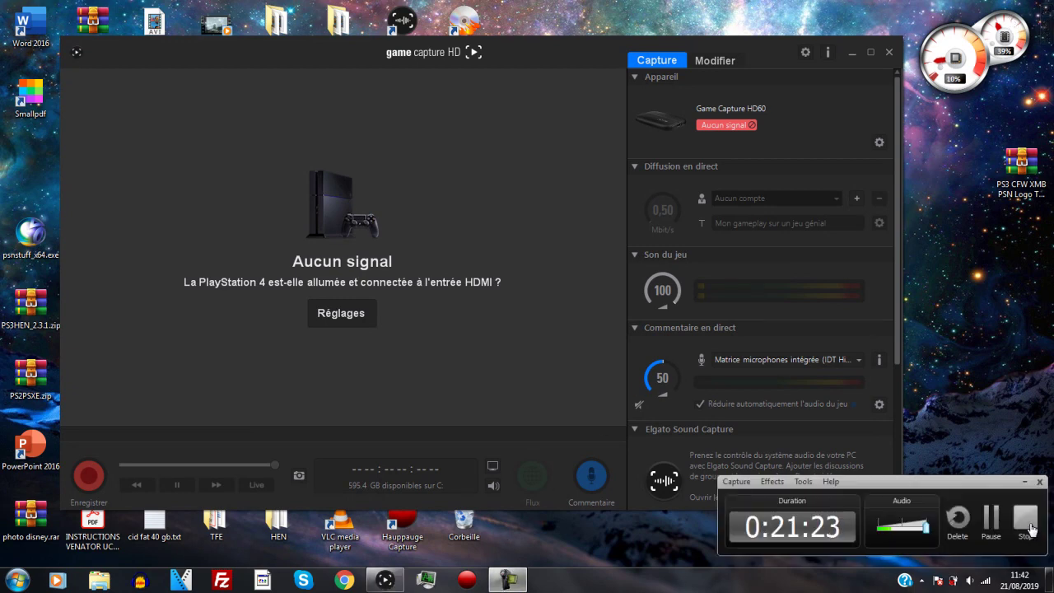